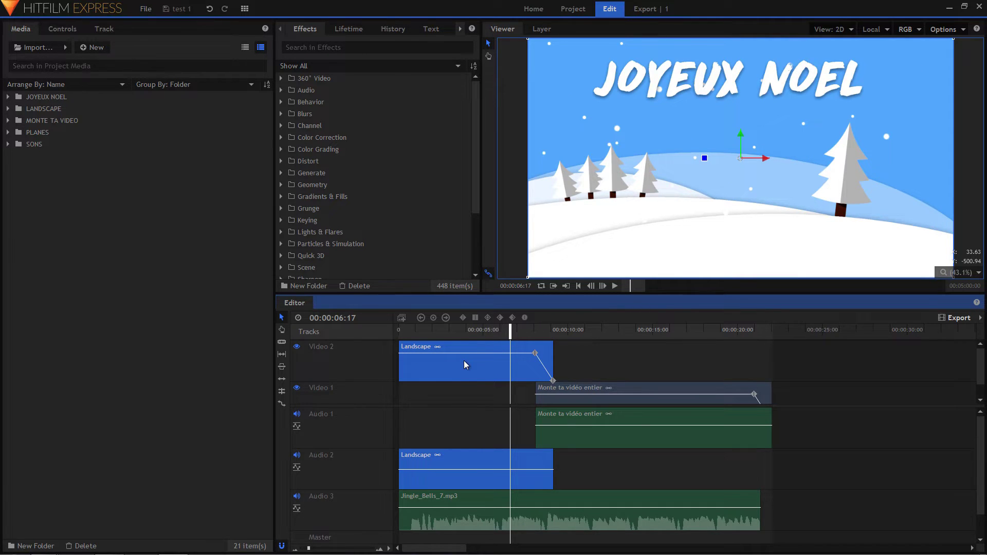
Step: Preview the finished edit at several points along the timeline, including 00:00:13:26 and 00:00:04:00, and select the Jingle_Bells_7.mp3 clip
left_click(606, 331)
left_click(635, 333)
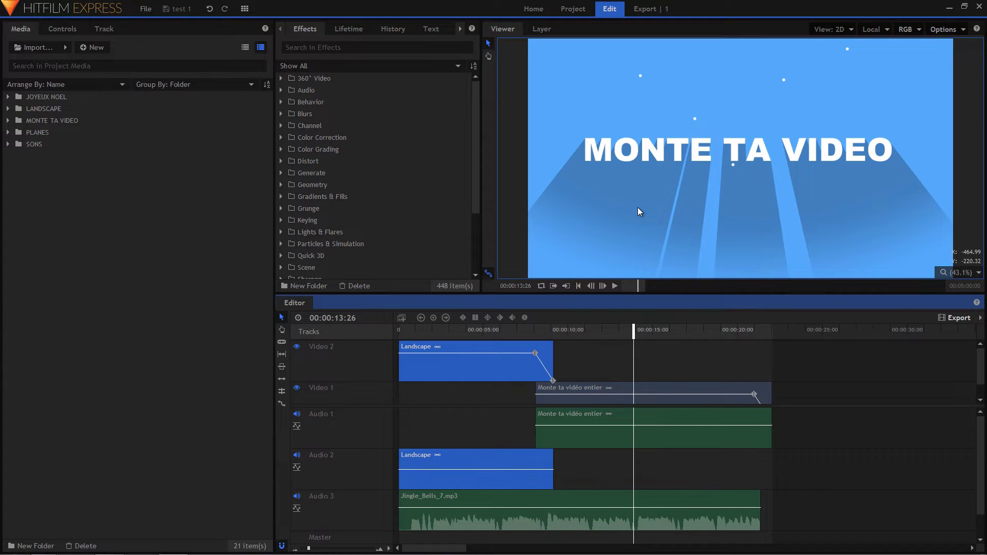
left_click(467, 333)
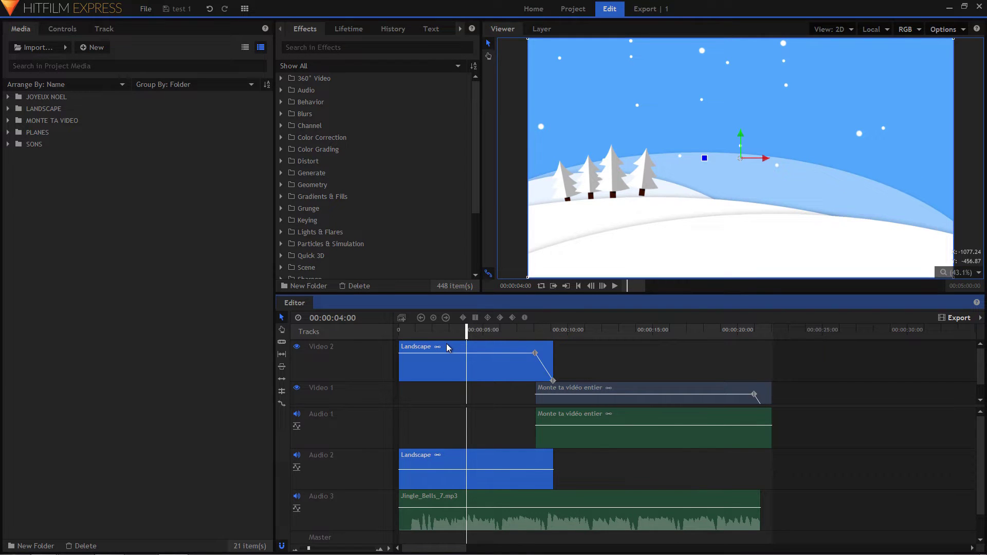
left_click(425, 500)
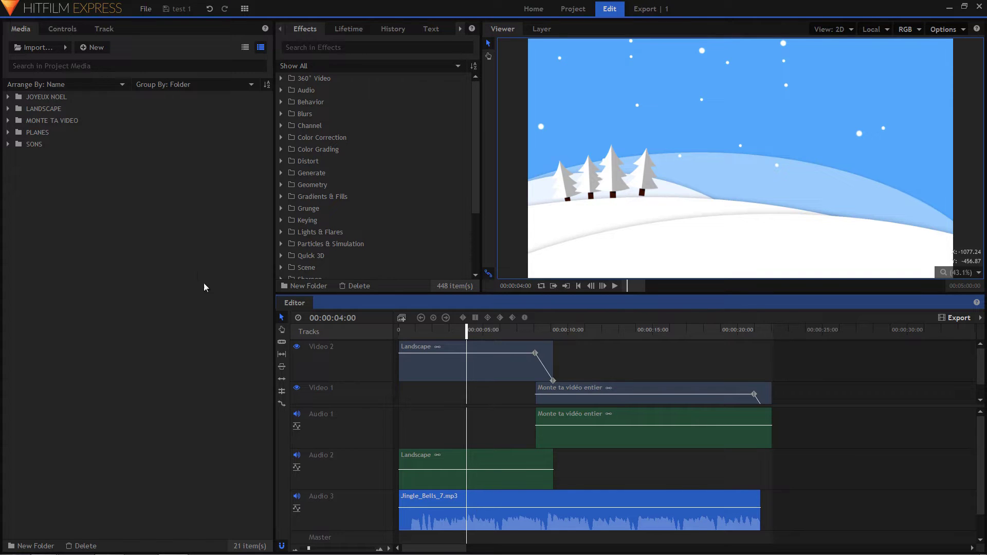
Step: Examine the project media inside the SONS, PLANES, MONTE TA VIDEO and JOYEUX NOEL folders, collapsing each one after viewing
left_click(7, 146)
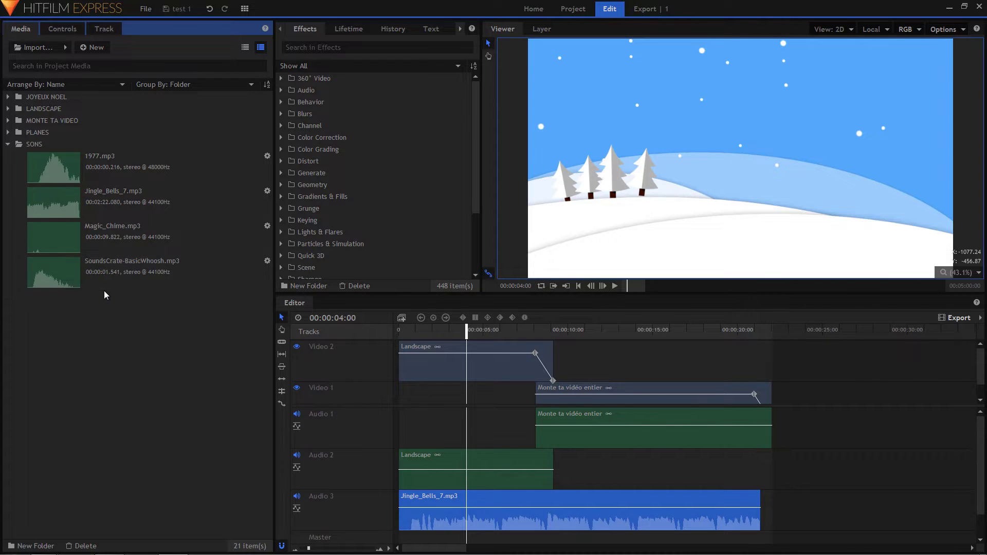
left_click(7, 145)
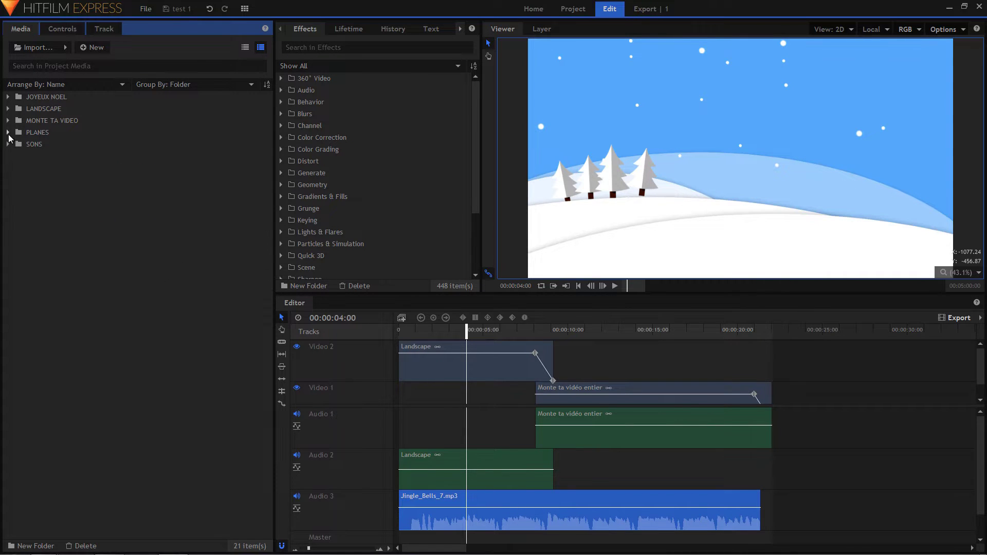
left_click(7, 132)
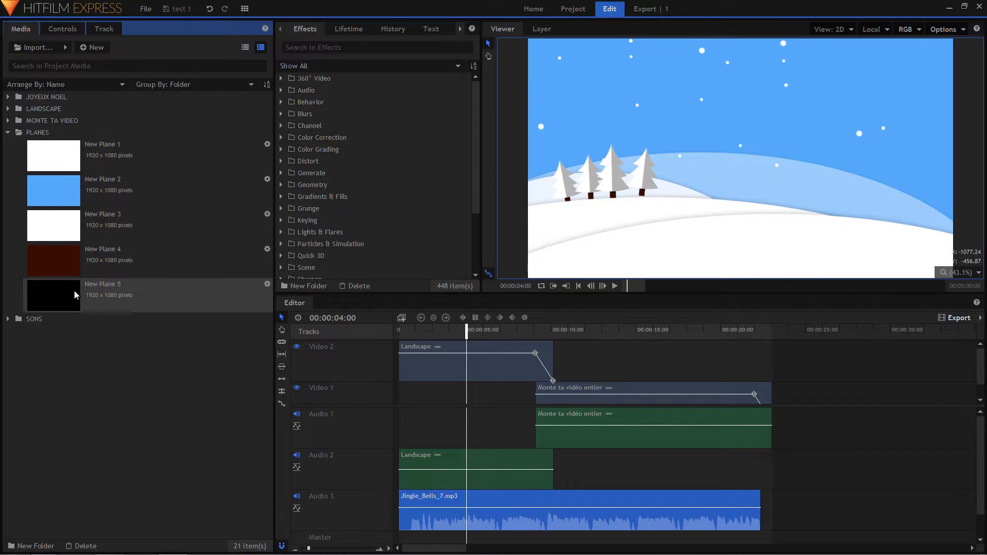
left_click(8, 132)
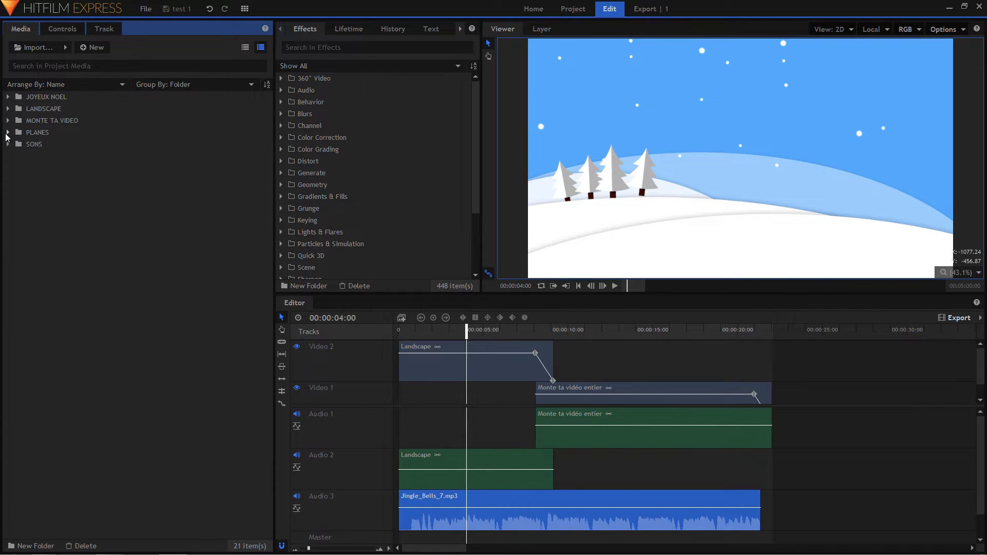
left_click(32, 123)
left_click(9, 121)
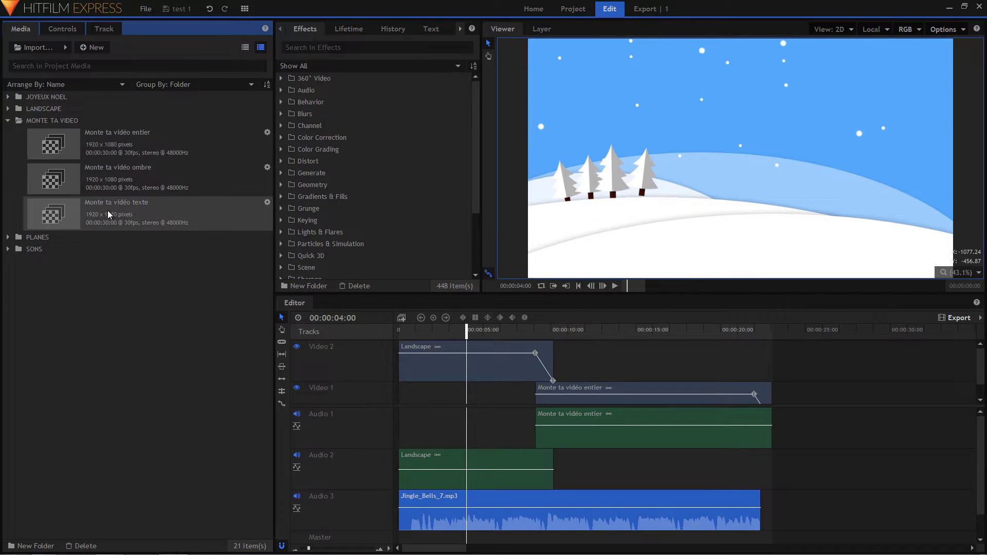
left_click(8, 122)
left_click(8, 97)
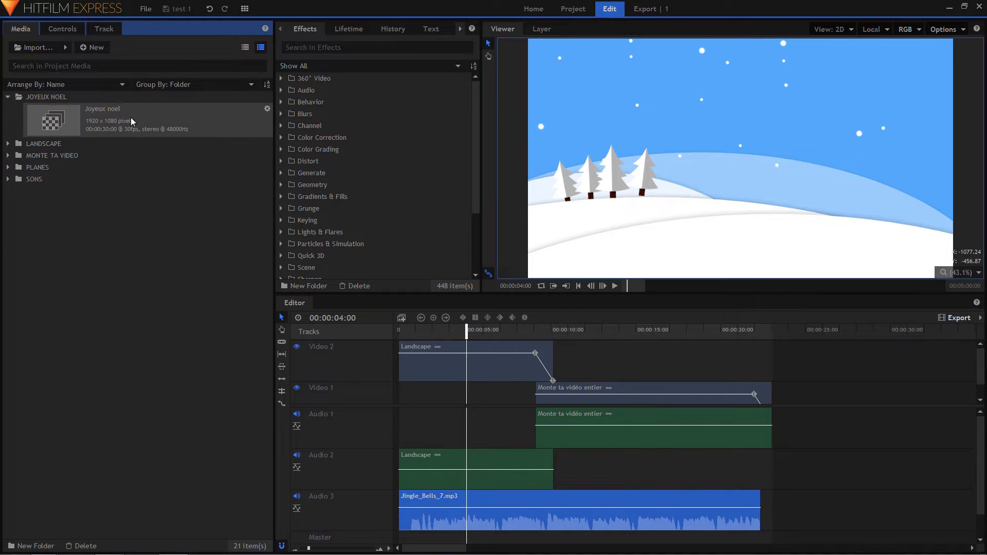
left_click(7, 97)
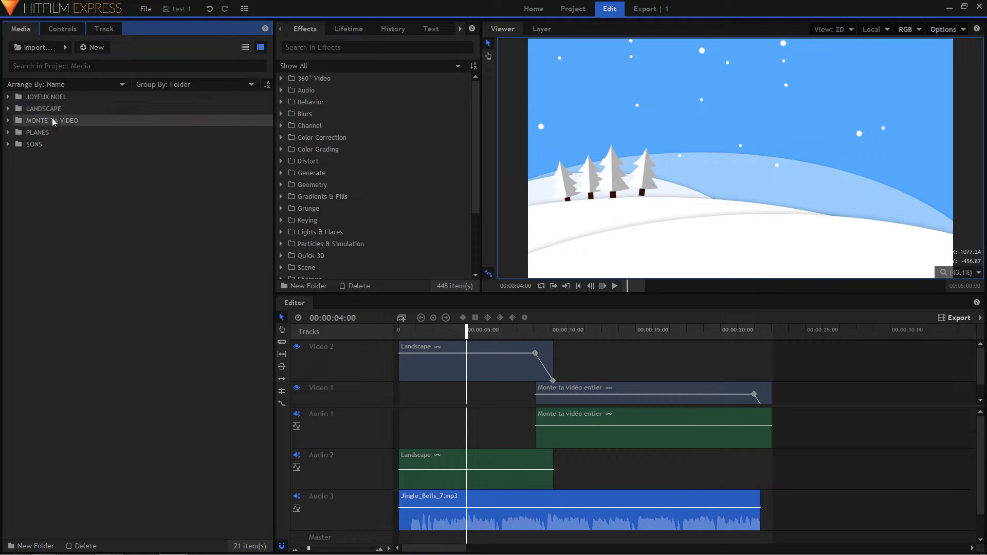
Step: Expand the LANDSCAPE media folder and open the Landscape composite shot in its own timeline
left_click(8, 109)
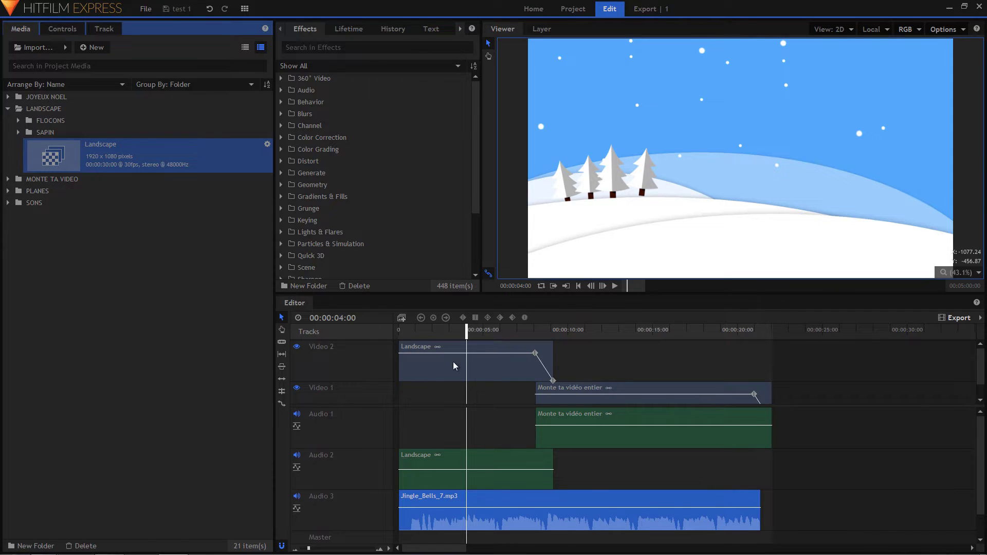
left_click(442, 371)
double_click(60, 158)
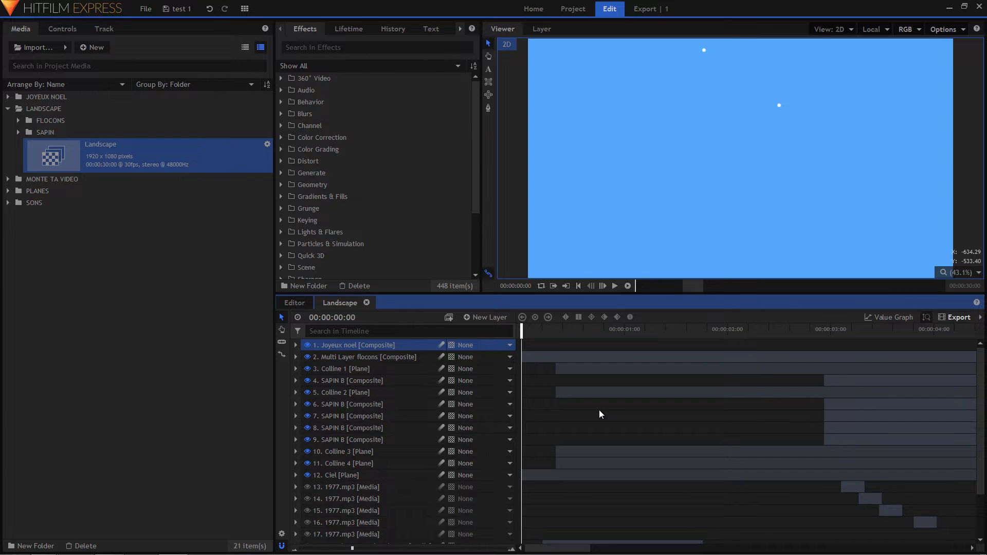
Step: Look through the Landscape composite's layer stack, from the composites and the Ciel plane down to the sound effect layers
scroll(411, 421, "down", 3)
scroll(664, 464, "up", 3)
scroll(409, 392, "down", 3)
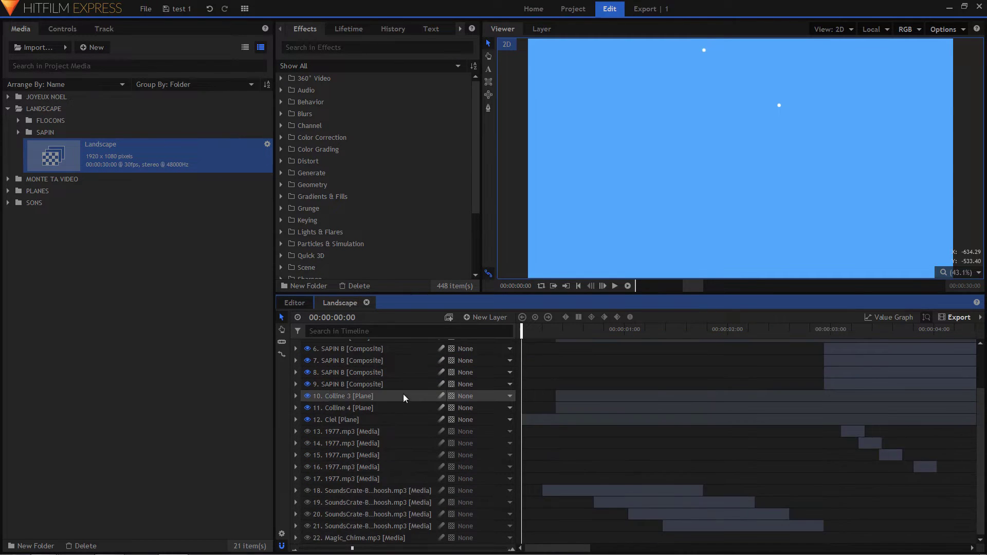
scroll(403, 396, "up", 3)
left_click(339, 476)
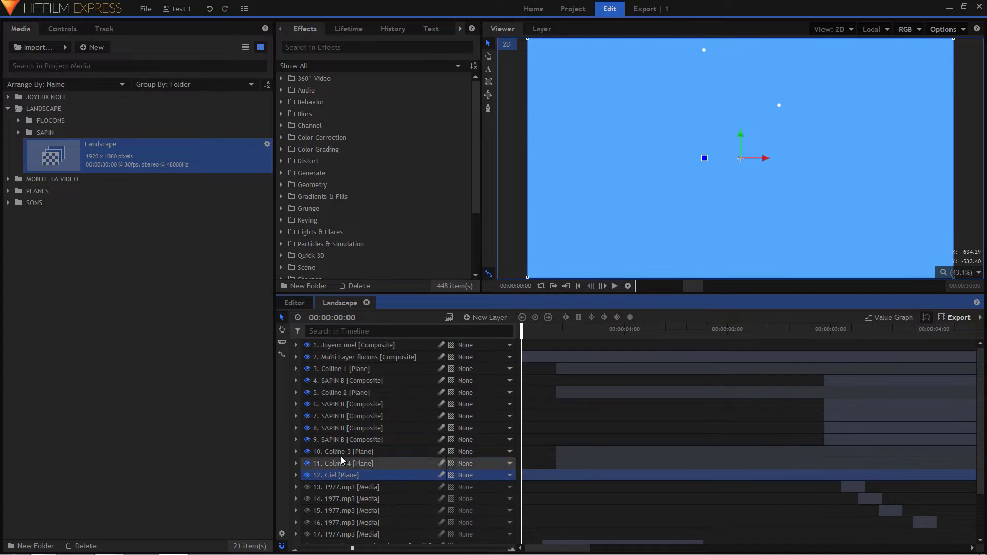
scroll(371, 432, "down", 3)
left_click(352, 431)
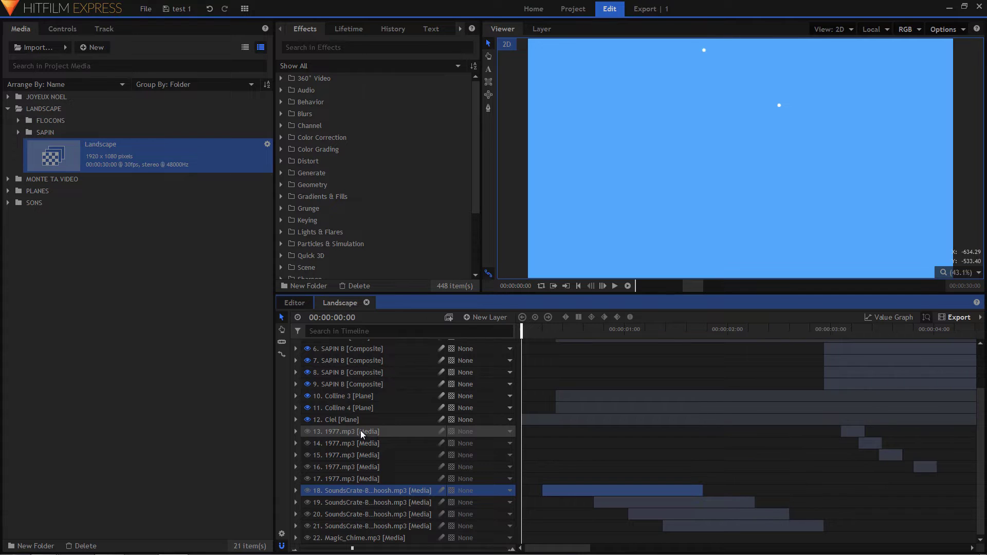
scroll(359, 430, "up", 3)
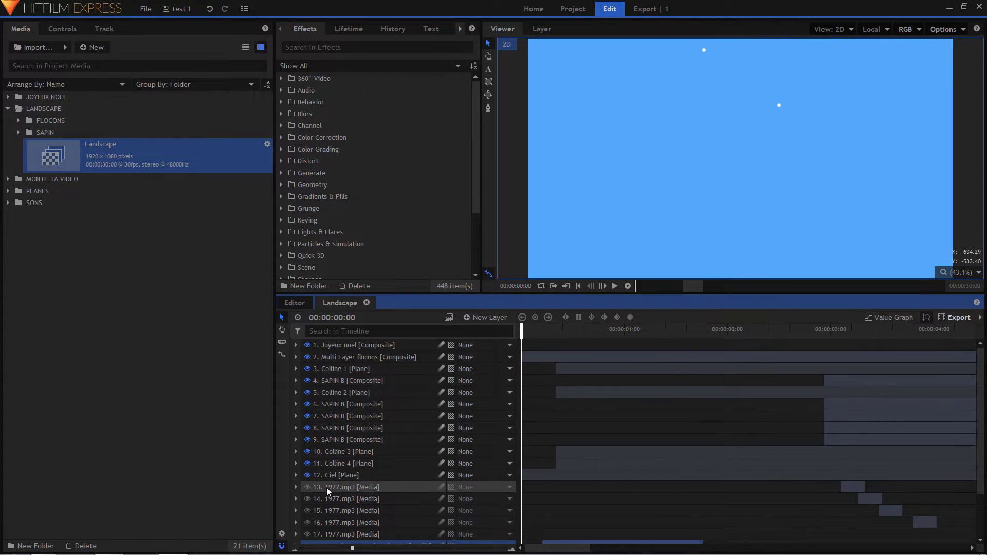
Step: Switch the Ciel plane's visibility off and back on to check what it contributes to the scene
left_click(314, 476)
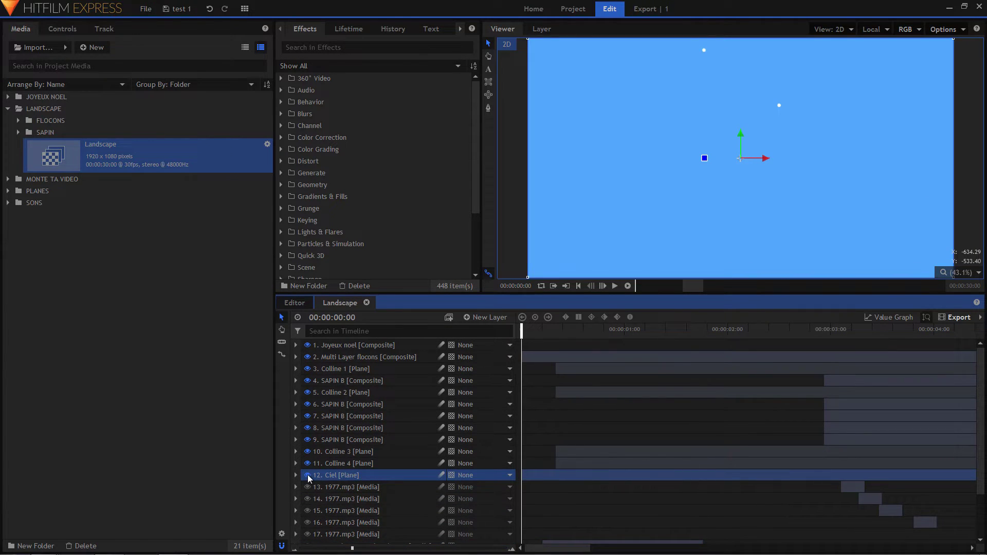
left_click(308, 476)
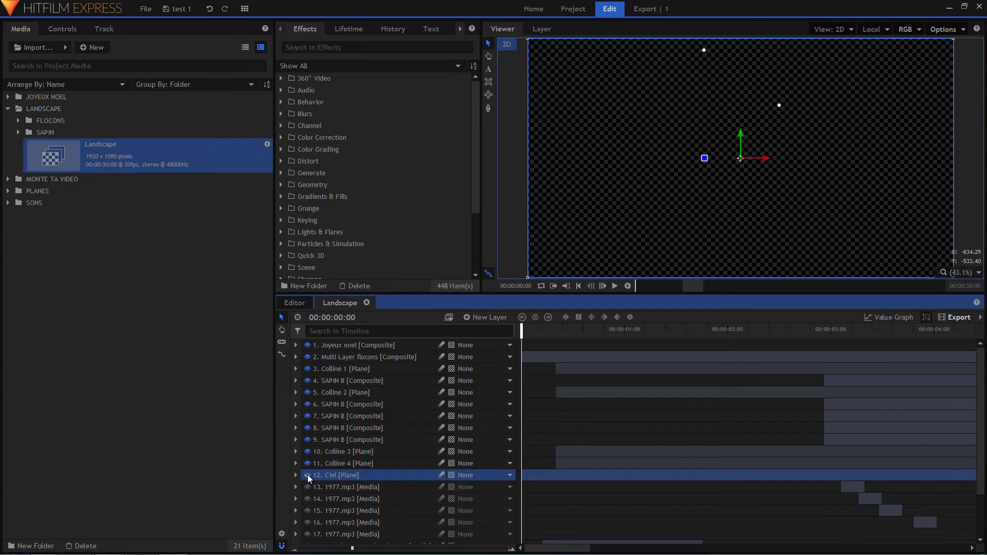
left_click(308, 475)
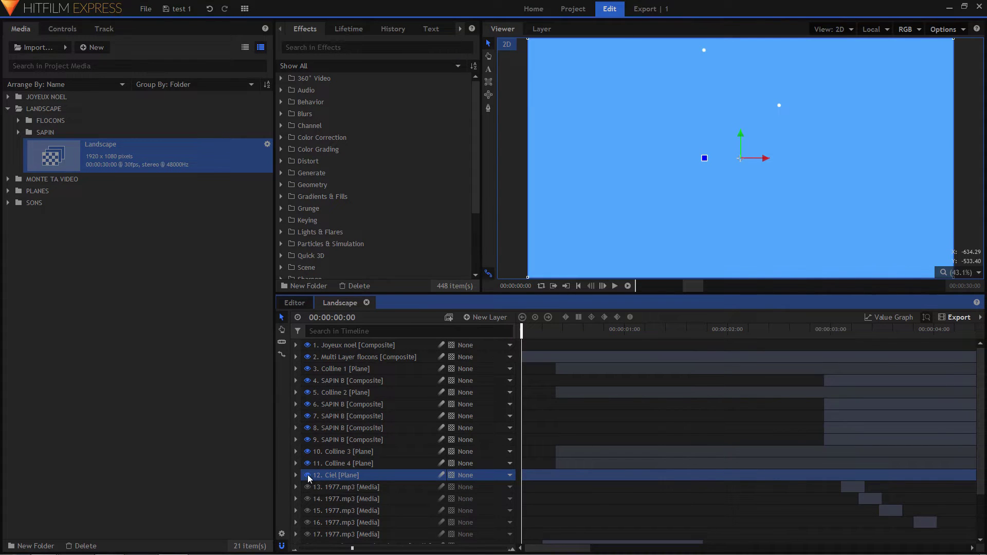
Step: Hide the Multi Layer flocons layer and move the playhead to 00:00:02:00 to show the hills
left_click(550, 353)
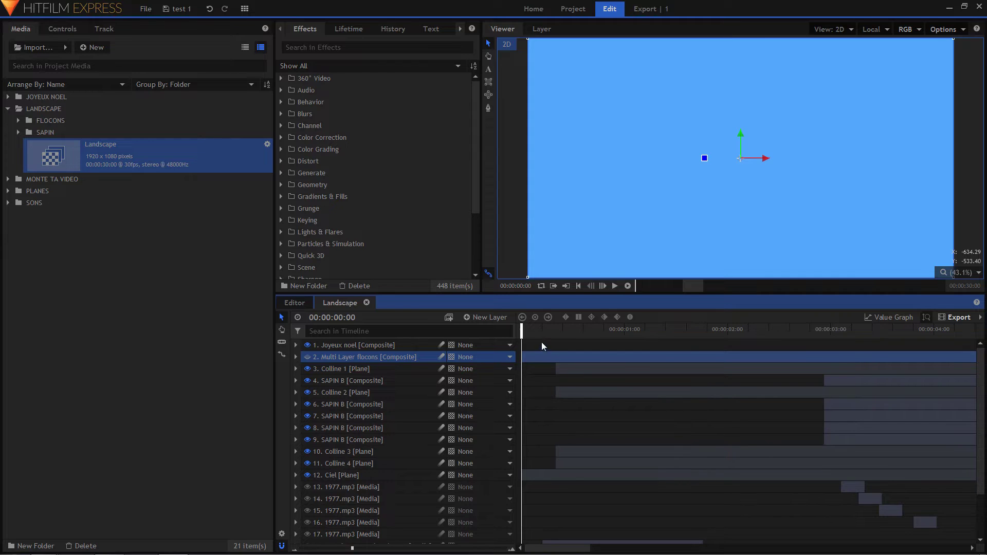
left_click_drag(545, 337, 562, 337)
left_click(607, 337)
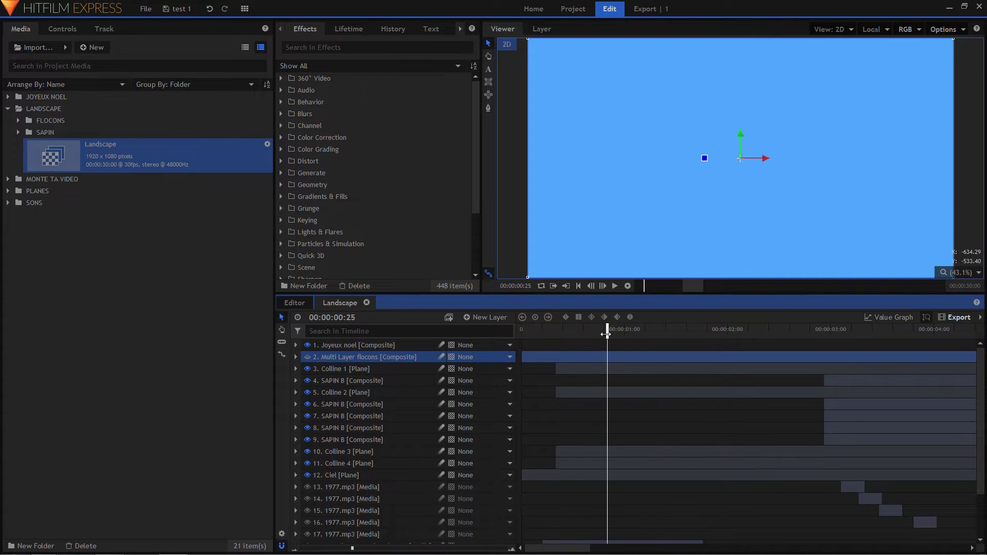
left_click_drag(547, 336, 728, 328)
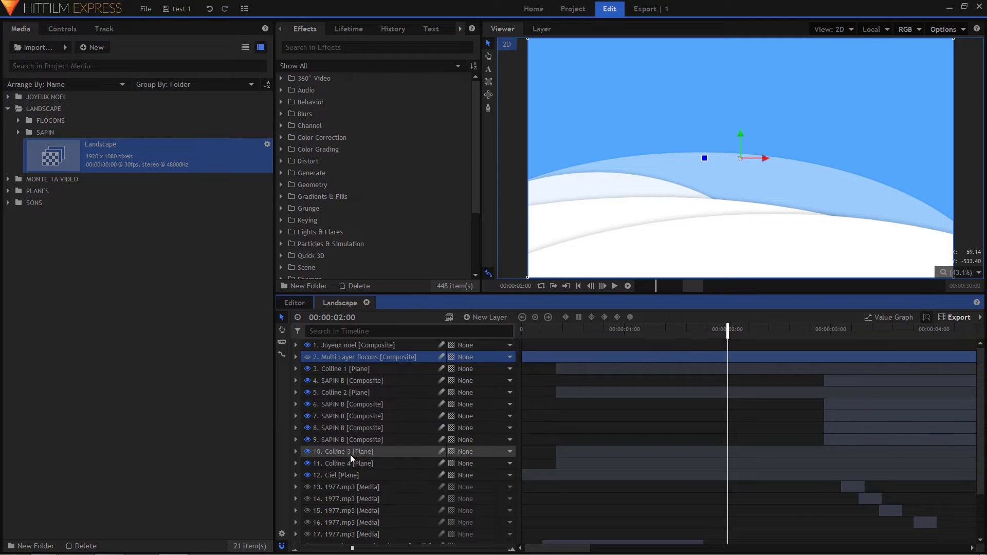
Step: Inspect Colline 4's mask by disabling and re-enabling it, and reveal the layer's Transform properties and Drop Shadow effect
left_click(296, 463)
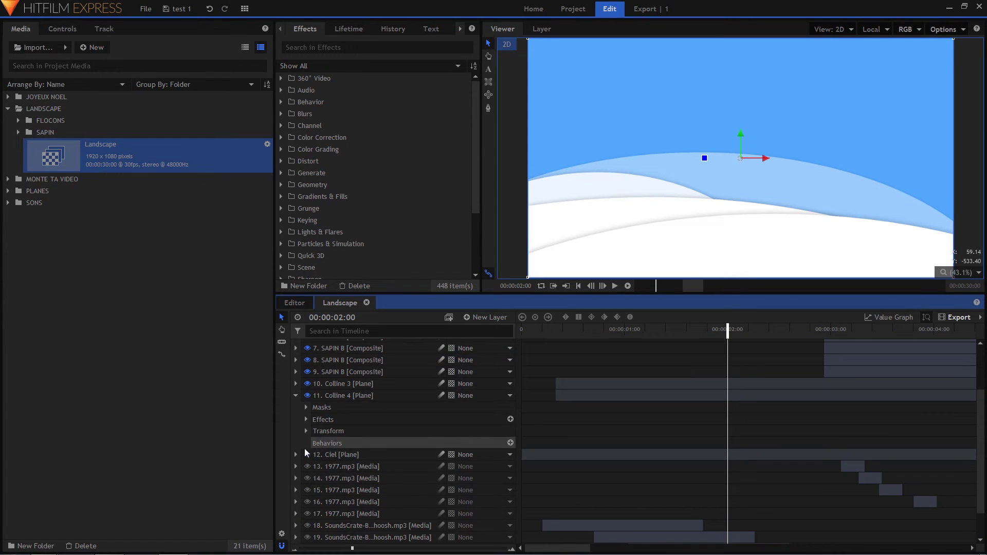
left_click(306, 407)
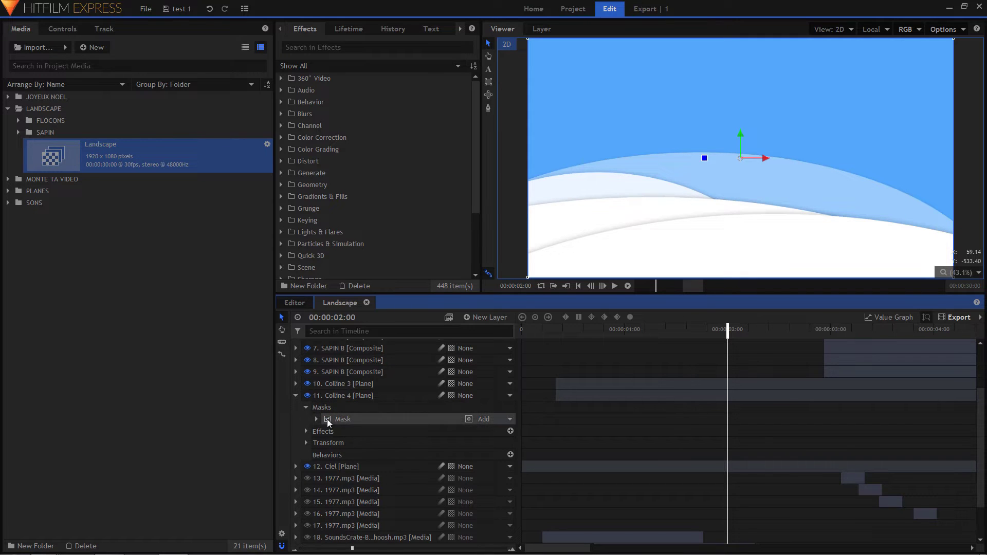
left_click(328, 419)
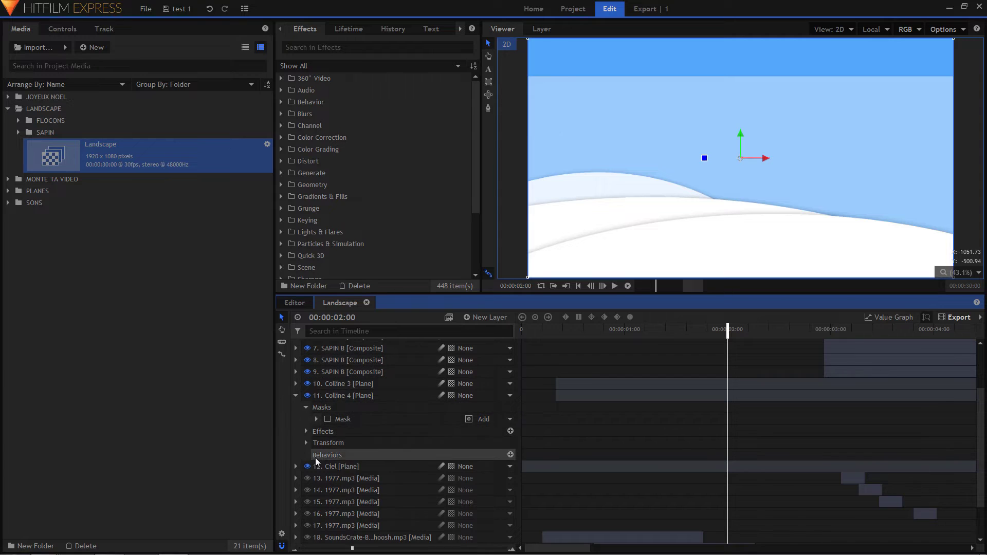
left_click(344, 418)
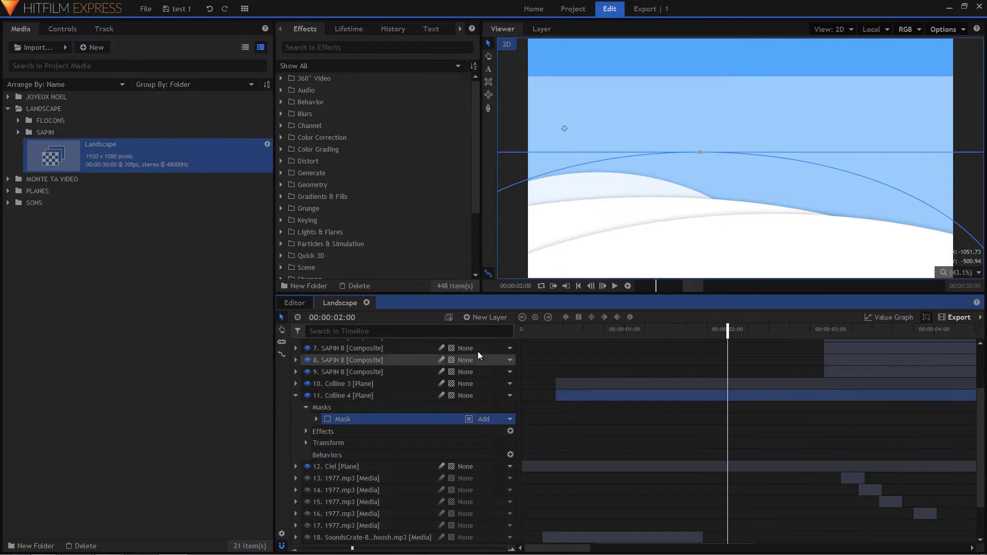
left_click(328, 419)
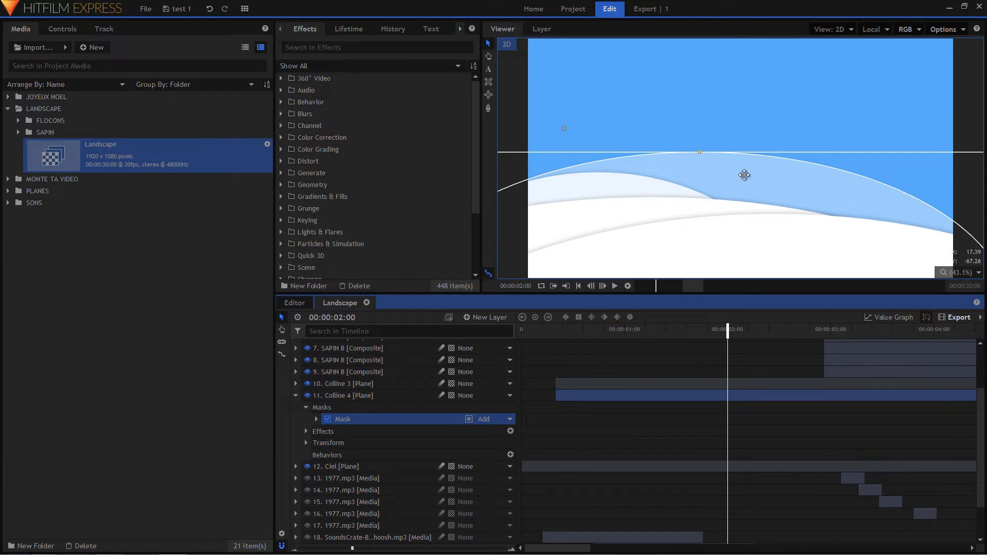
left_click(306, 443)
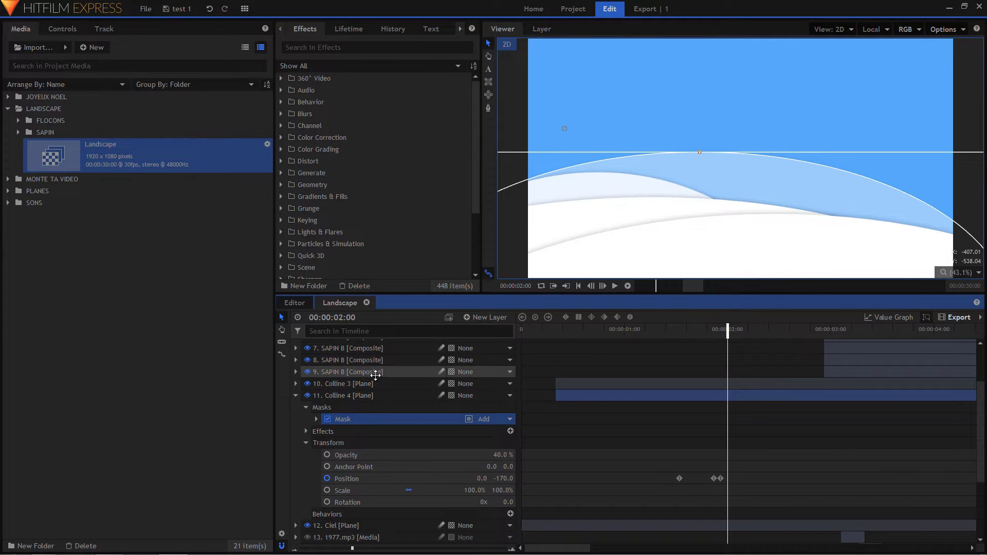
left_click_drag(304, 432, 350, 445)
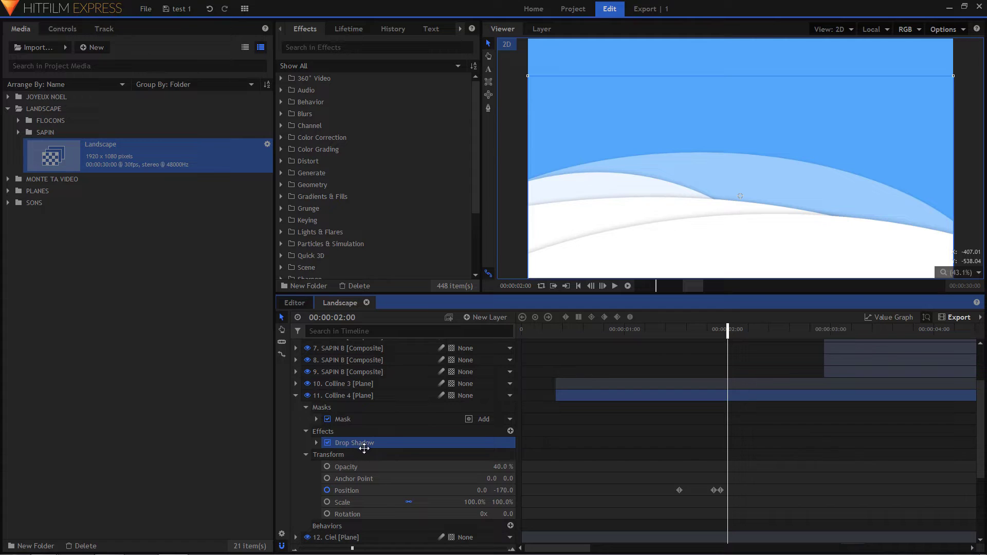
Step: Expand Colline 3 and examine its Drop Shadow effect, mask outline and Transform opacity
left_click(296, 384)
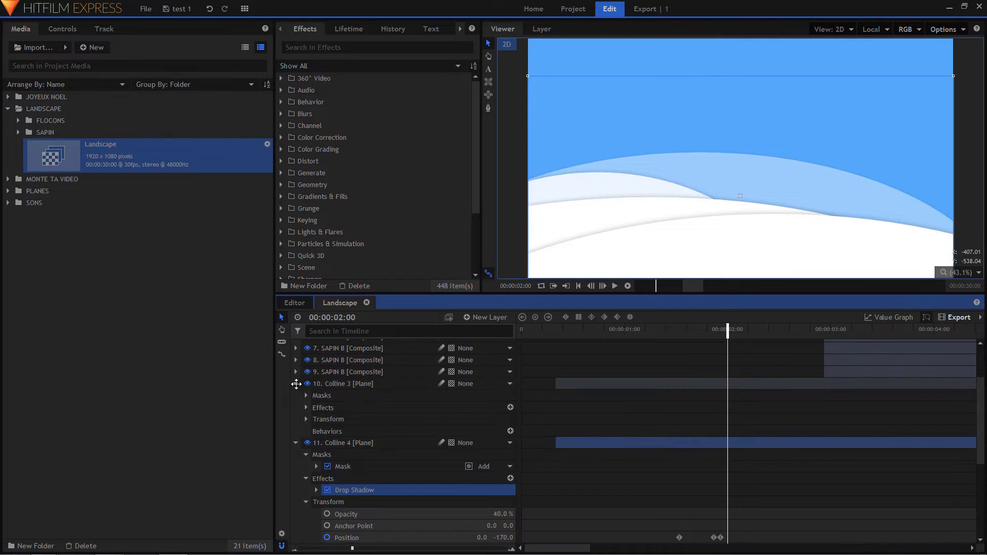
left_click(306, 408)
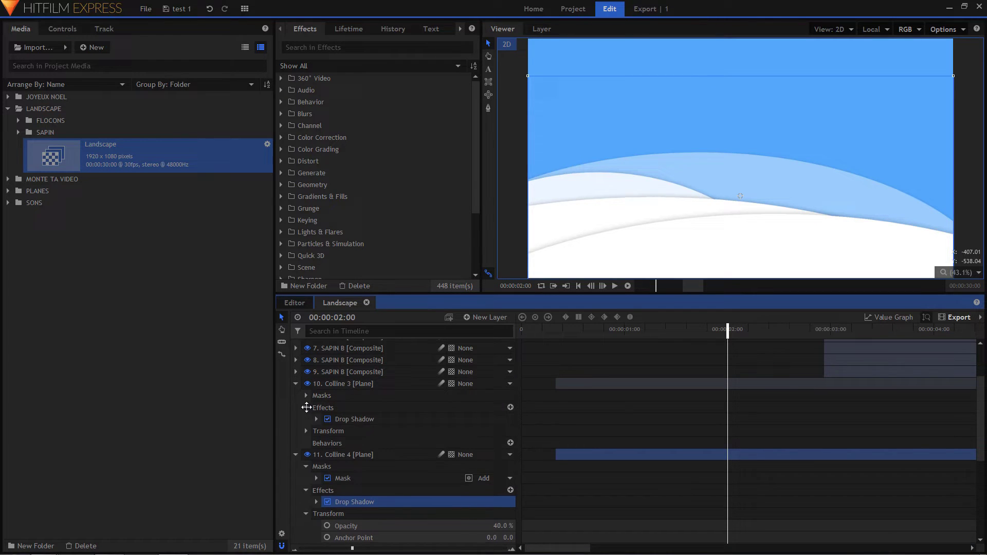
left_click(353, 419)
left_click(306, 395)
left_click(337, 407)
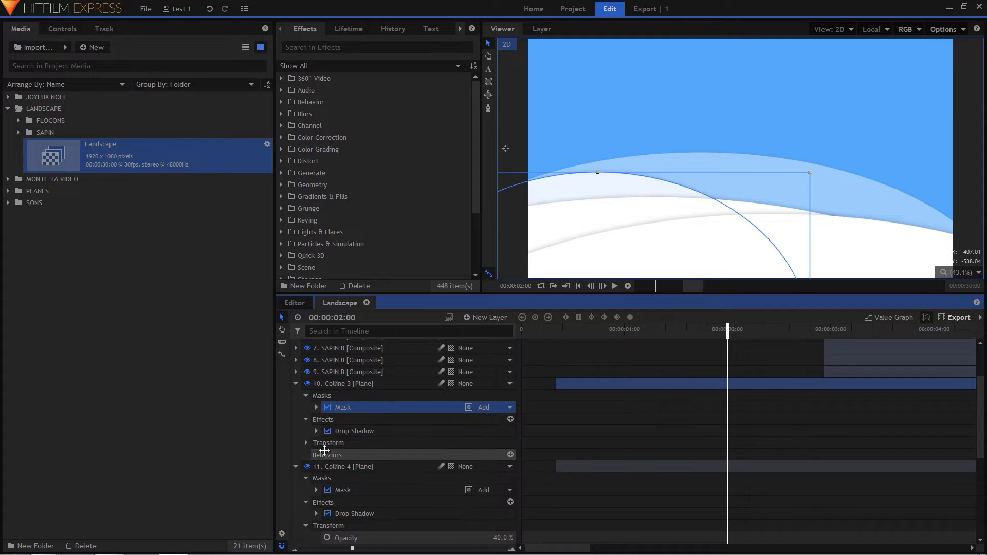
left_click(306, 442)
scroll(320, 452, "down", 2)
left_click(357, 422)
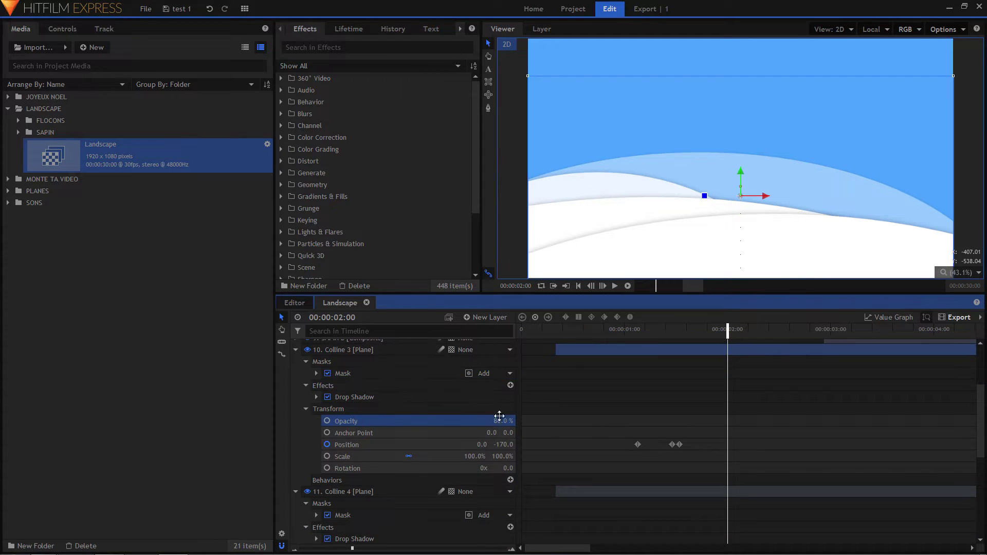
Step: Examine Colline 2's Transform properties, Drop Shadow effect and mask, and collapse all expanded layers
scroll(415, 422, "up", 3)
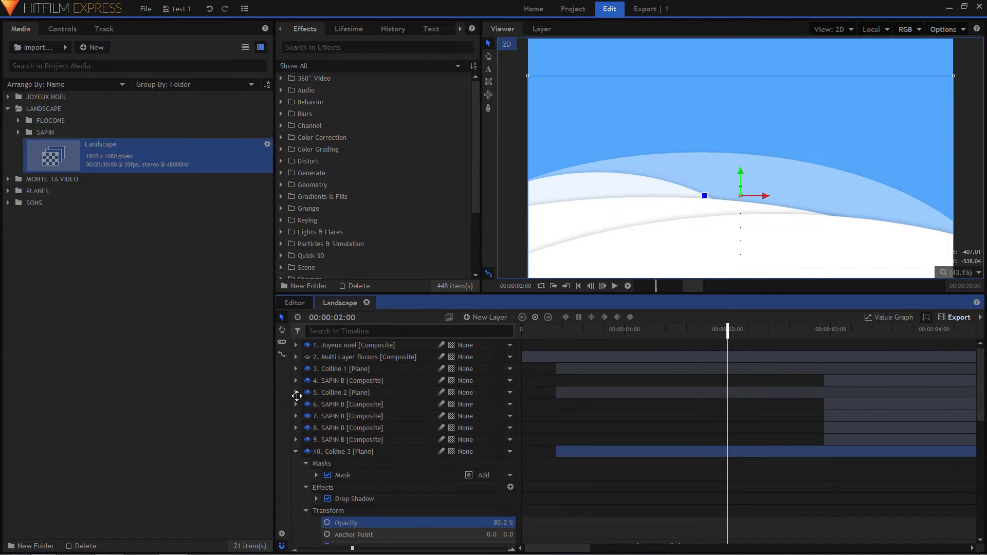
left_click(297, 393)
left_click(306, 427)
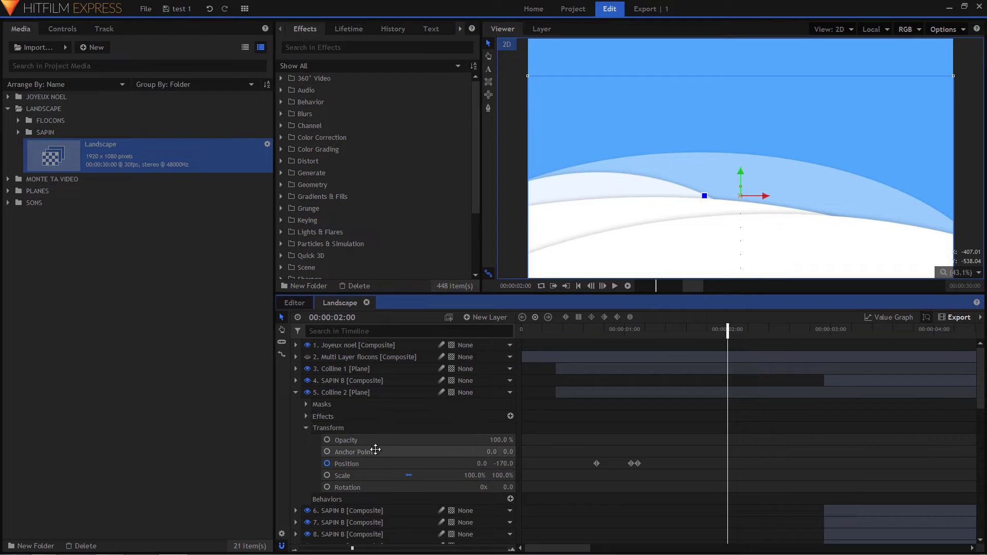
left_click(390, 440)
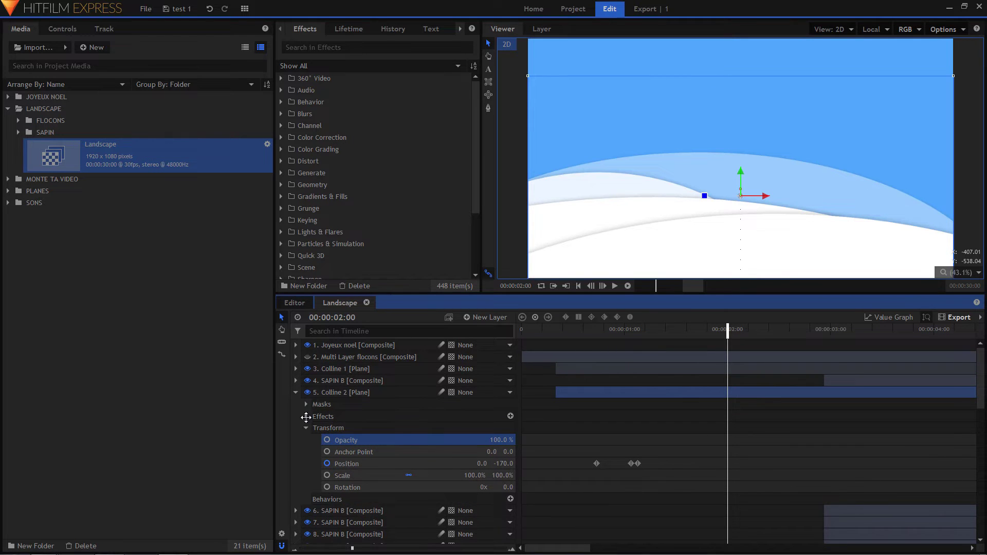
left_click(306, 417)
left_click(341, 428)
left_click(306, 404)
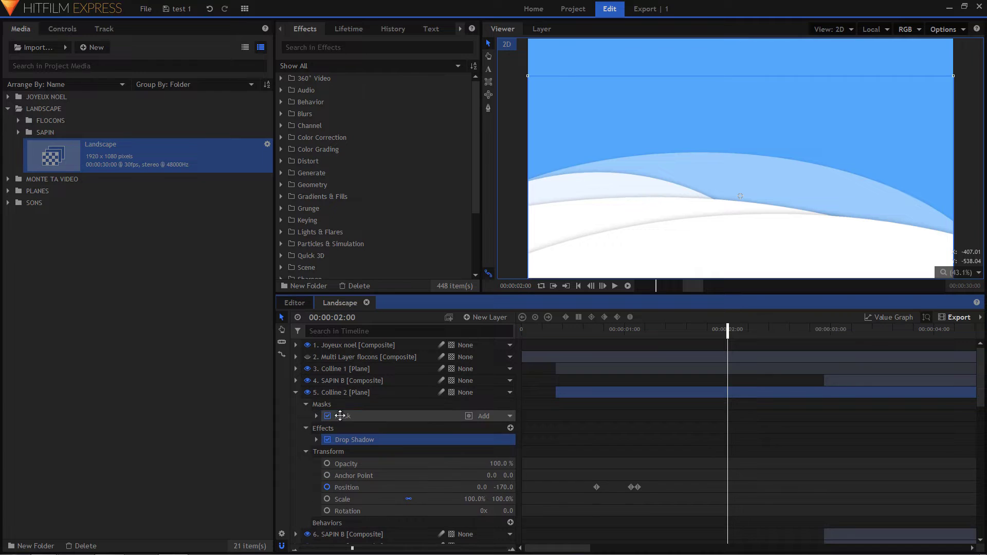
left_click(340, 416)
right_click(361, 393)
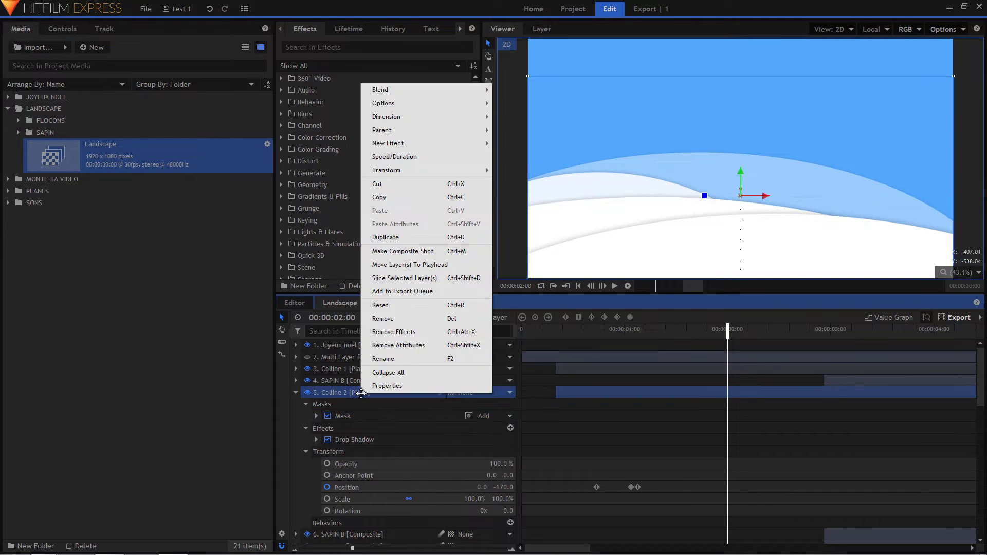
left_click(391, 372)
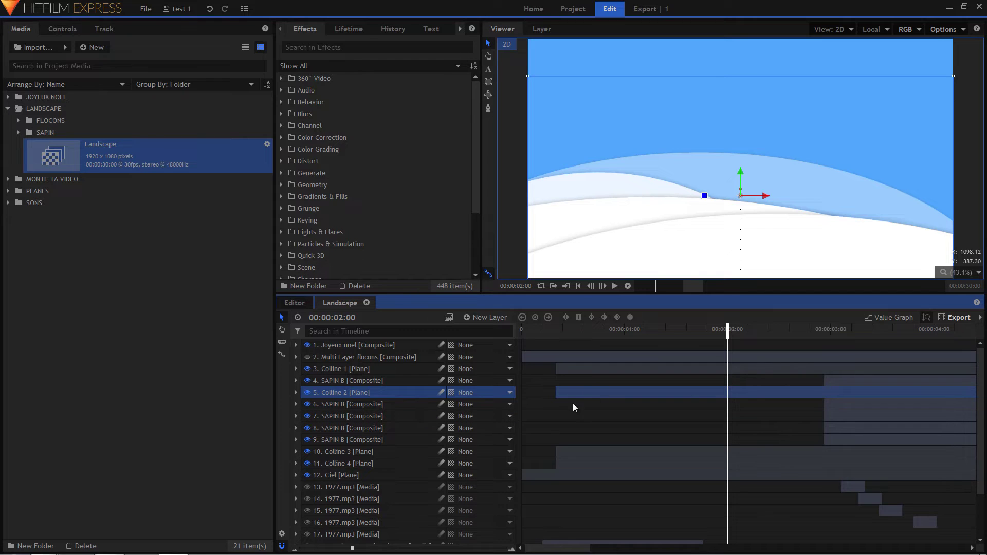
Step: Reveal Colline 1's Transform properties, scrub through its Position keyframes to watch the hill animation, and collapse all layers
left_click(296, 369)
left_click(306, 404)
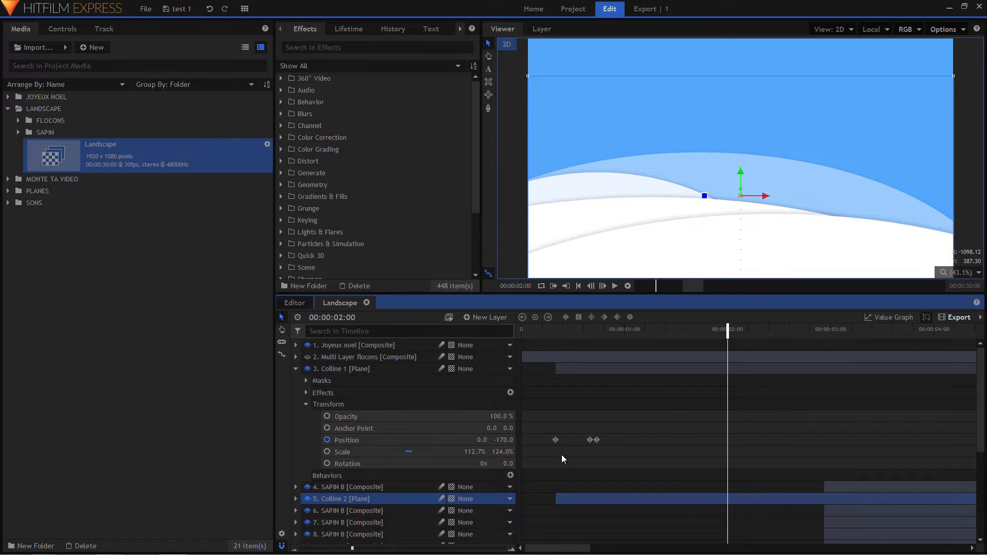
left_click_drag(554, 332, 721, 339)
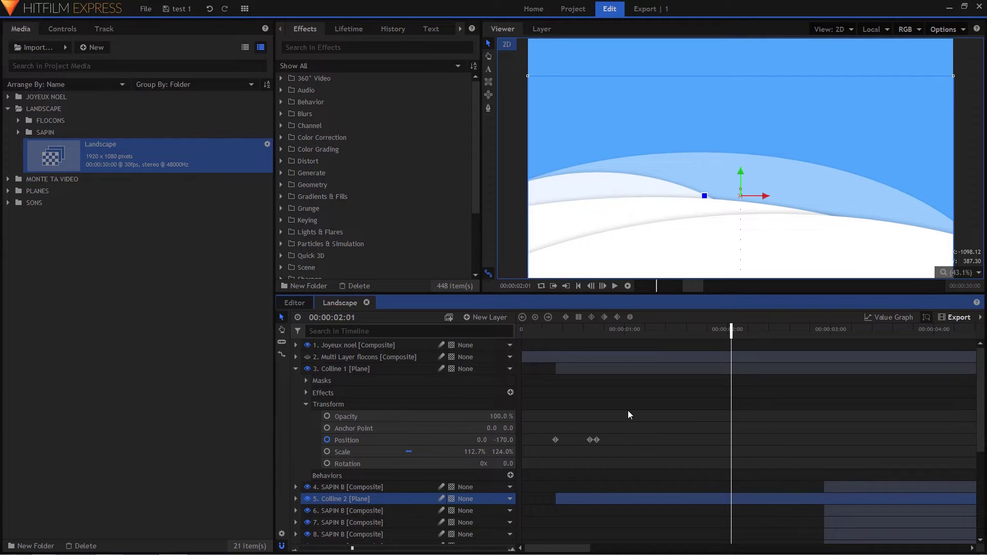
right_click(360, 372)
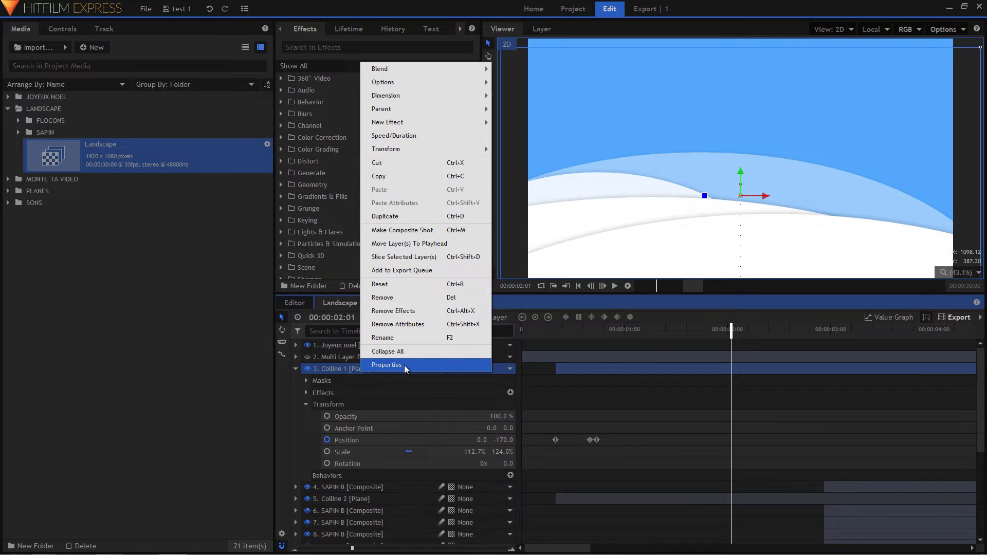
left_click(404, 351)
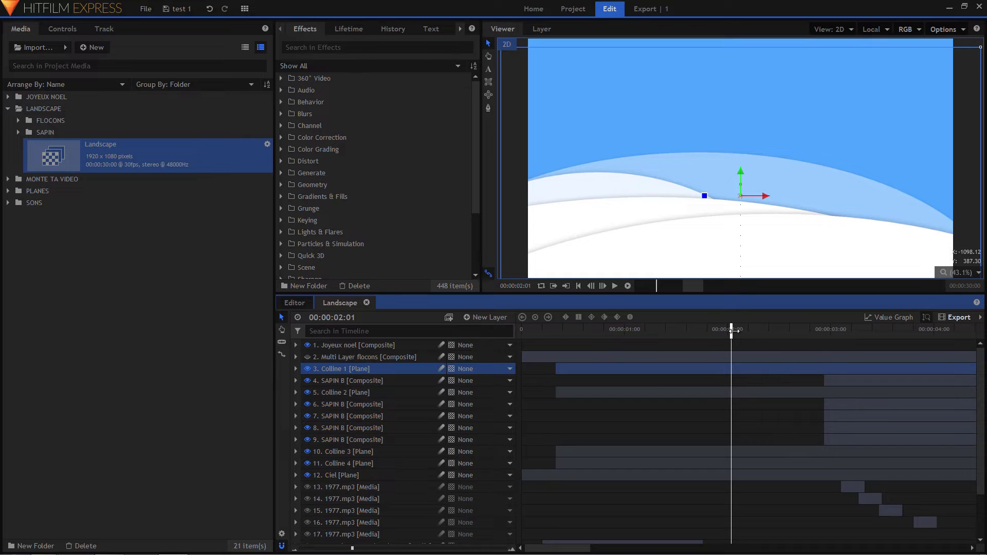
Step: Move the playhead to 00:00:04:04 to show the trees, and open the Sapin A composite from the SAPIN folder
left_click_drag(734, 331, 953, 347)
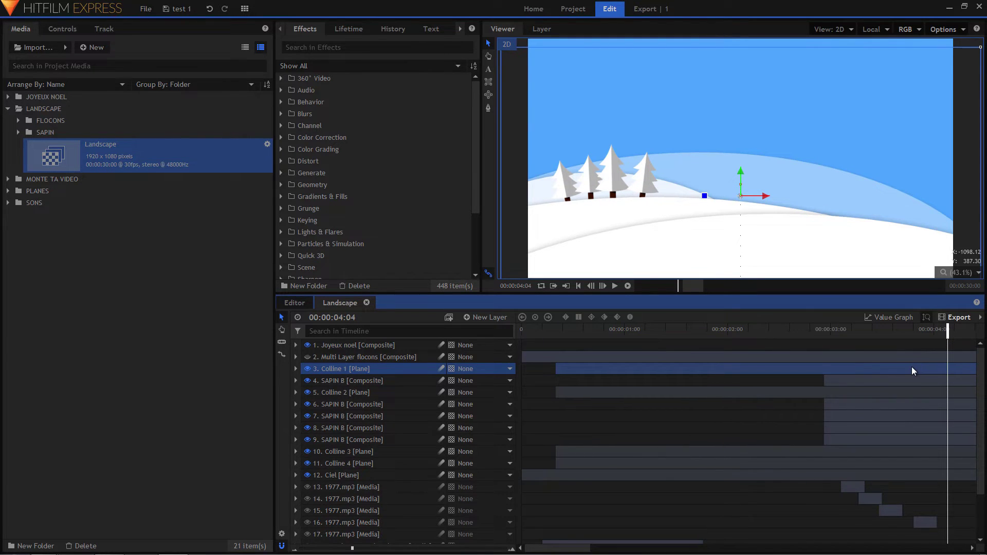
left_click(52, 133)
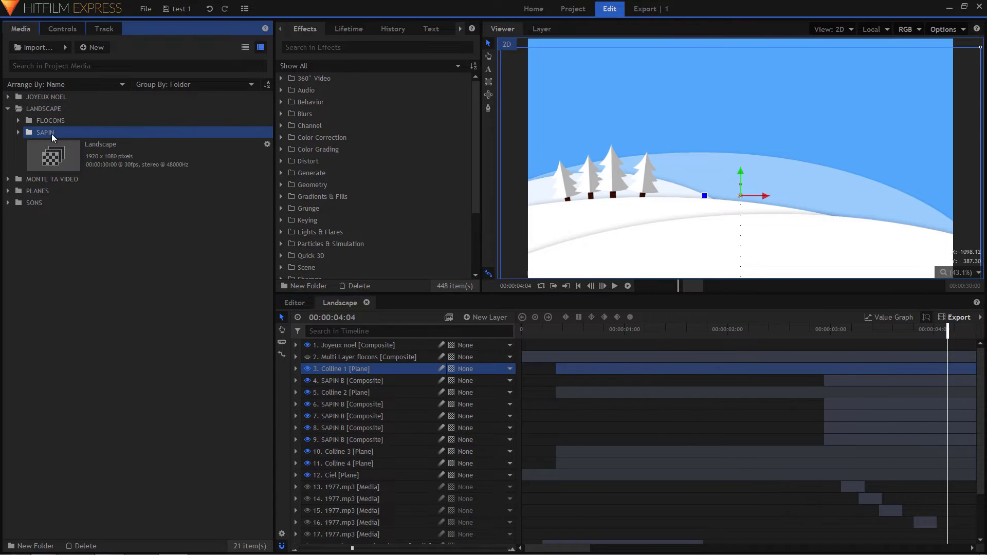
left_click(18, 132)
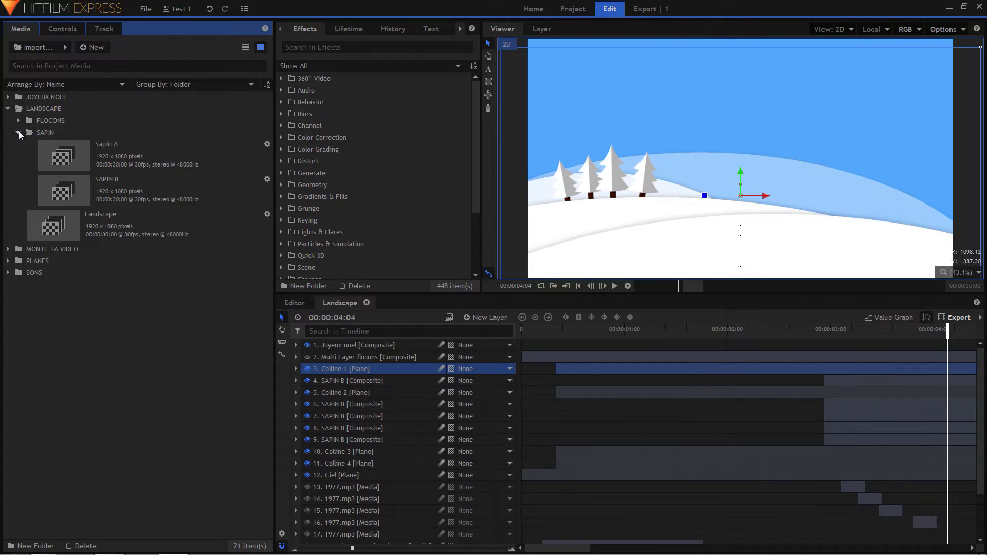
left_click(130, 157)
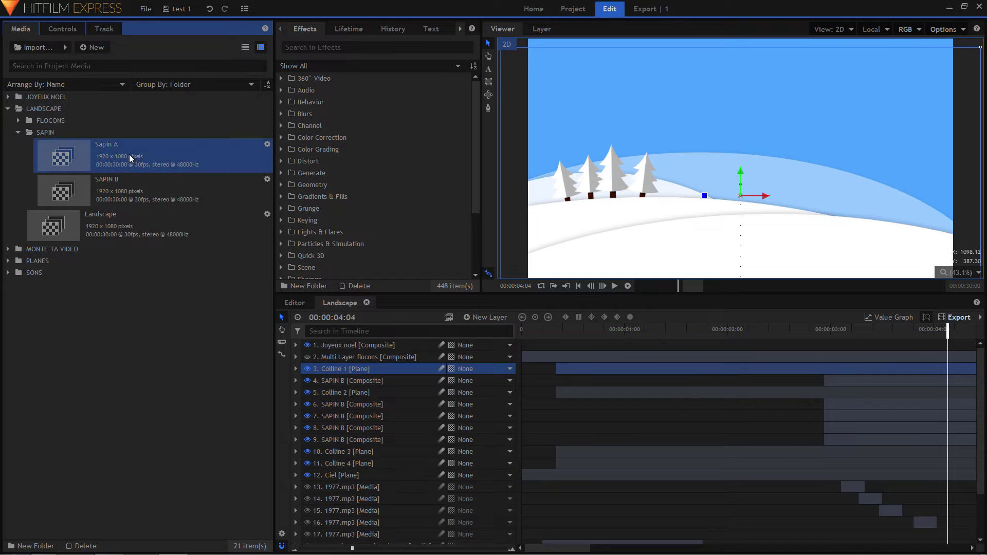
double_click(120, 154)
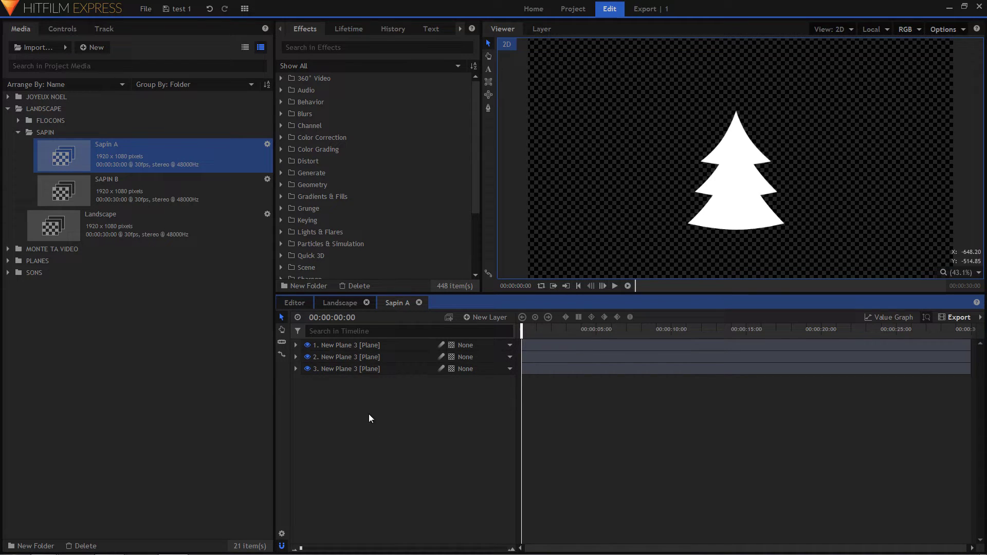
Step: Select each of the three New Plane 3 layers in turn to compare their extents on the tree
left_click(355, 347)
left_click(353, 357)
left_click(353, 368)
left_click(357, 347)
left_click(356, 356)
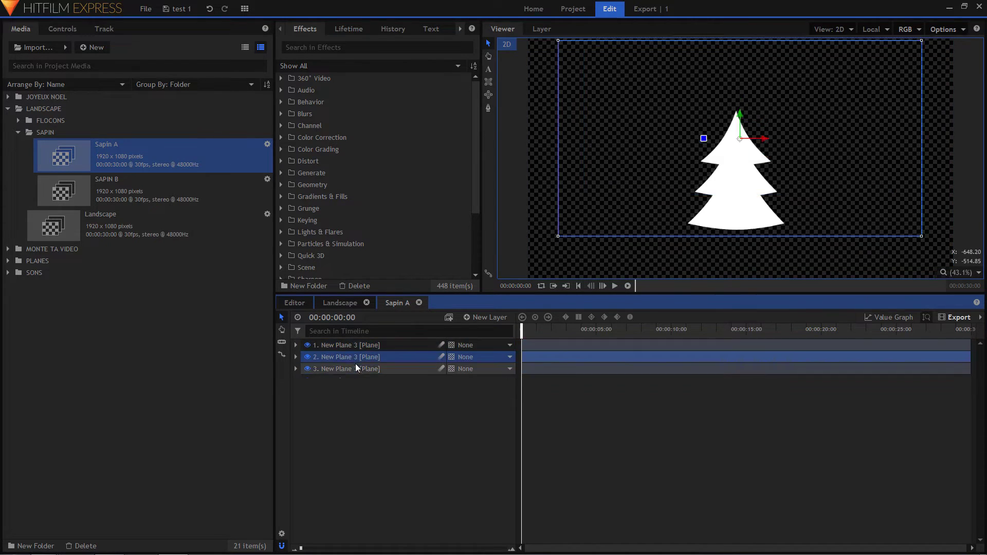
left_click(356, 364)
left_click(362, 345)
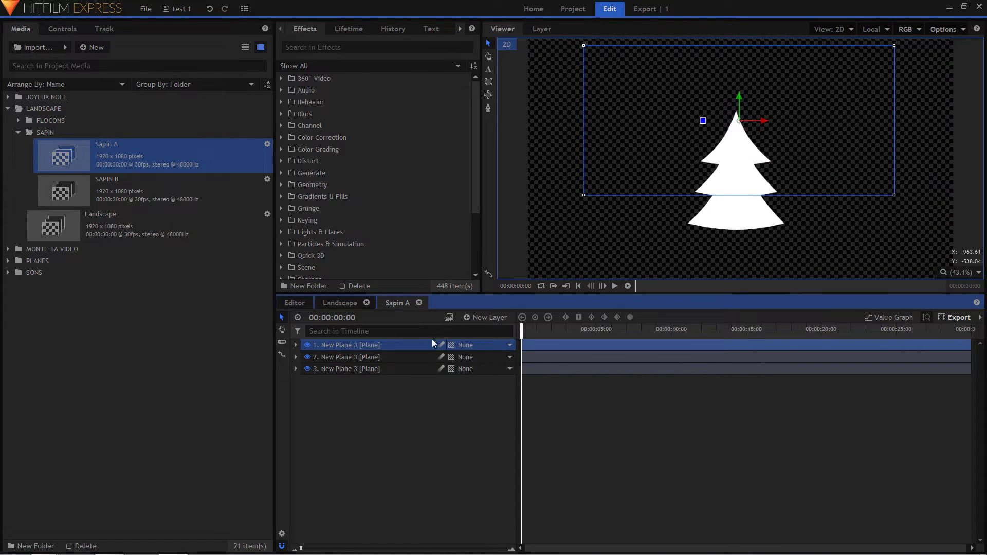
Step: Hide the second and third plane layers and show the first plane's mask points with the Pen tool
left_click(308, 359)
left_click(308, 370)
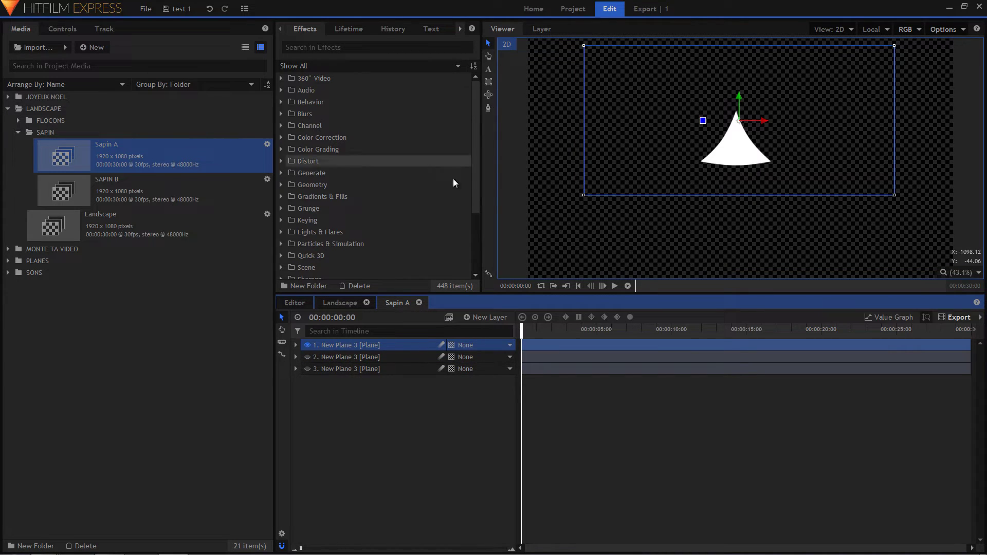
left_click(297, 345)
left_click(307, 357)
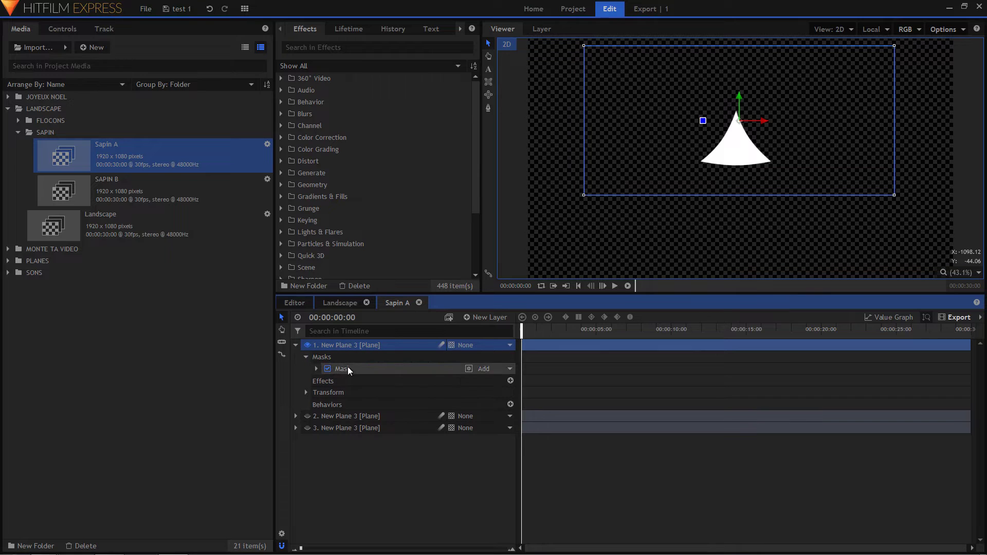
left_click(347, 368)
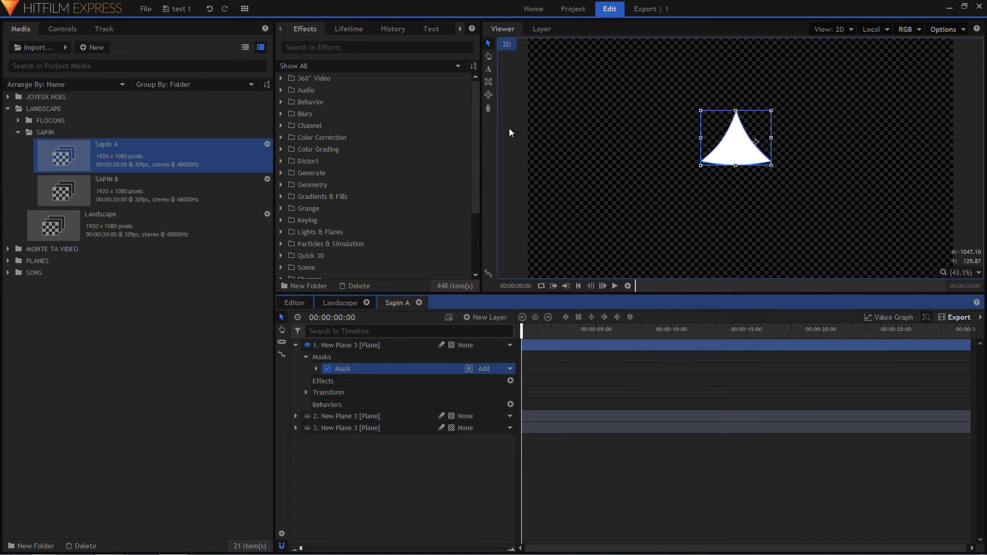
left_click(488, 107)
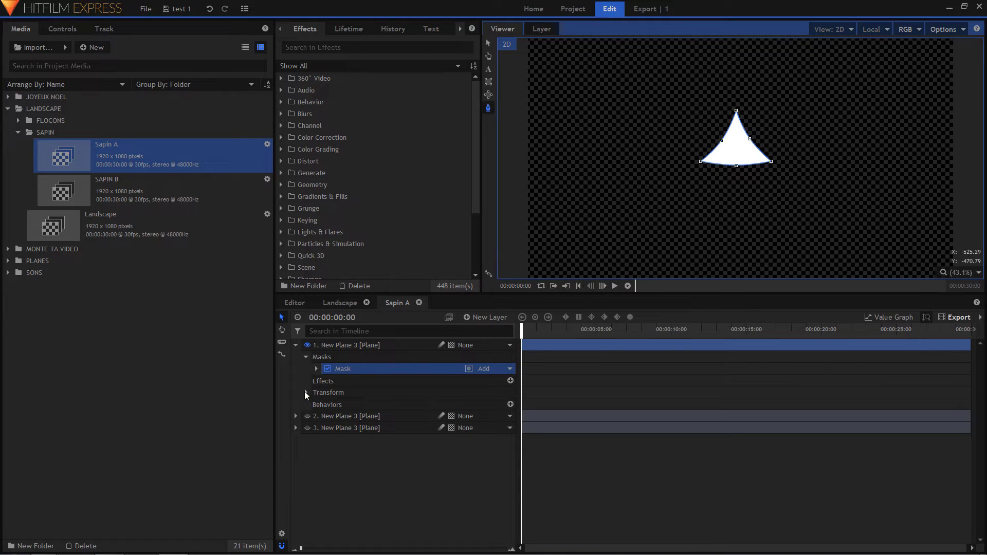
Step: Expand the first plane's mask and layer Transform properties and examine their Scale values
left_click(306, 392)
left_click(316, 369)
left_click(327, 393)
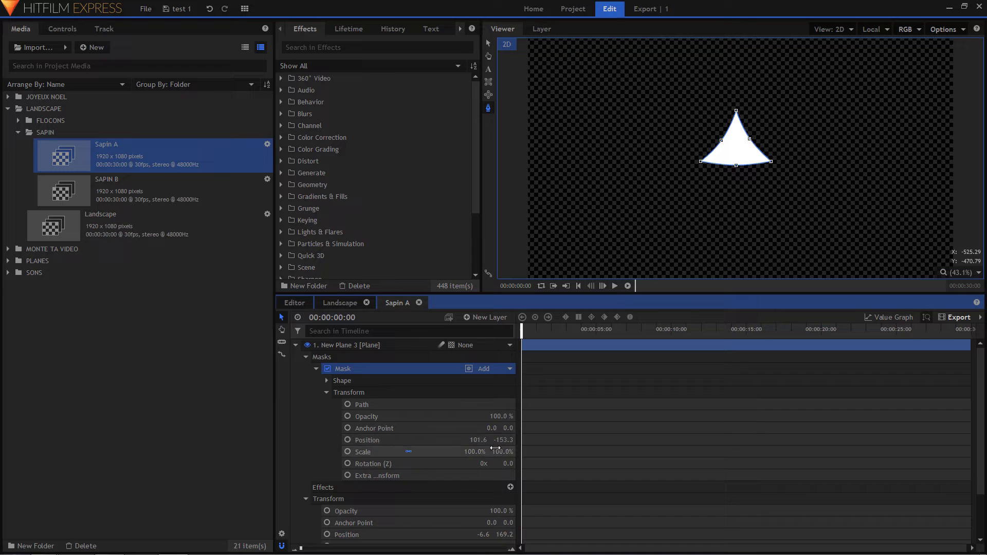
scroll(495, 449, "down", 3)
left_click(479, 416)
scroll(463, 437, "down", 2)
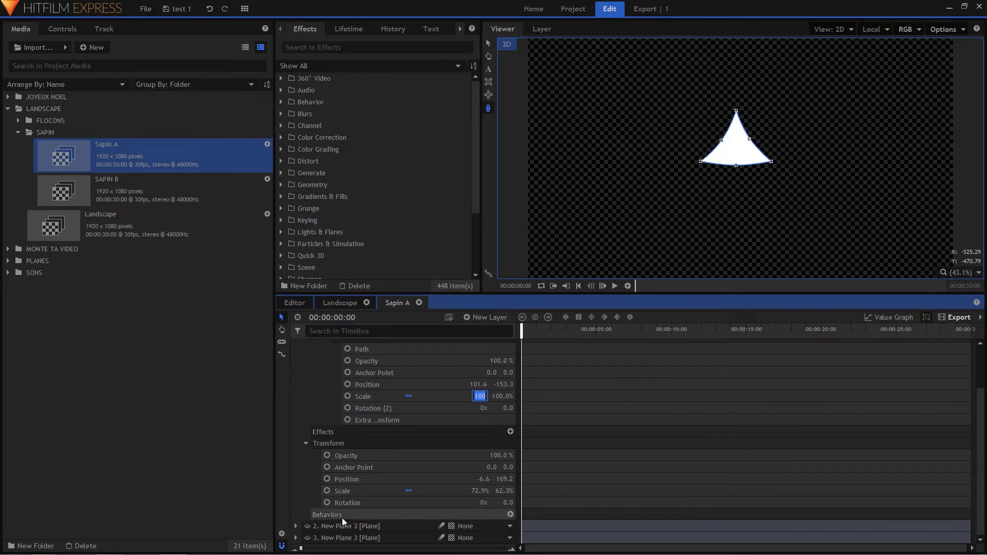
Step: Expand the second plane and examine its mask outline, mask Transform properties and layer Scale values
left_click(296, 527)
scroll(319, 523, "down", 2)
left_click(307, 491)
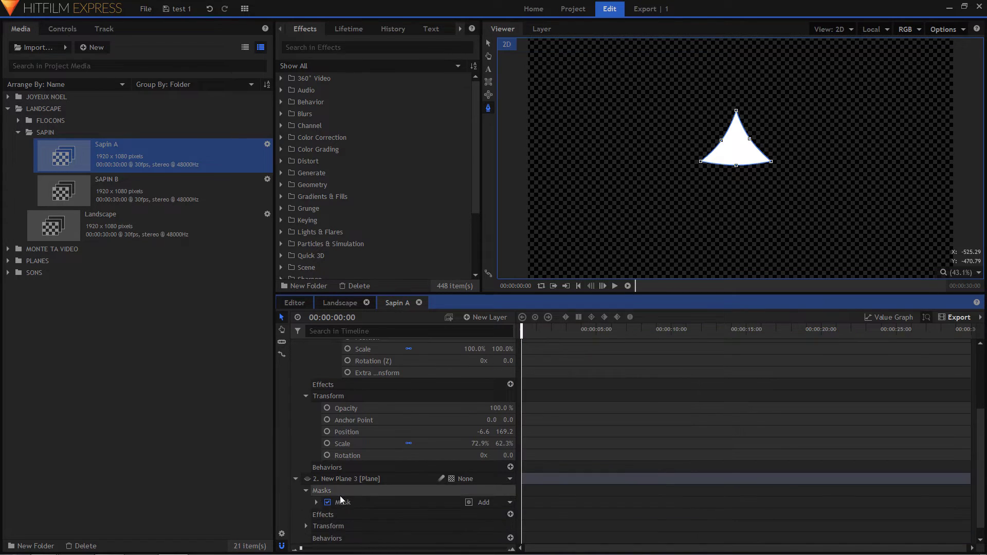
left_click(322, 502)
left_click(317, 503)
scroll(324, 496, "down", 1)
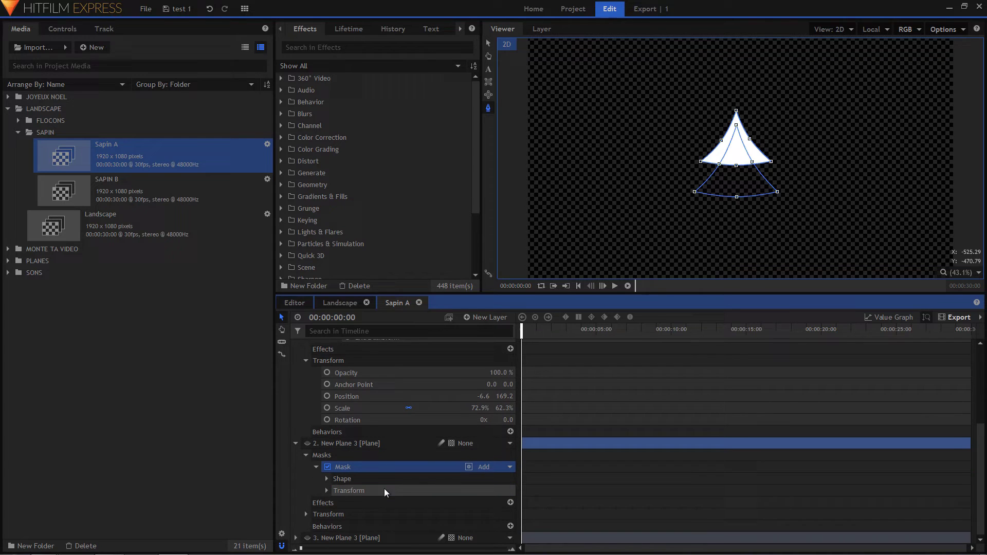
left_click(328, 490)
scroll(308, 514, "down", 1)
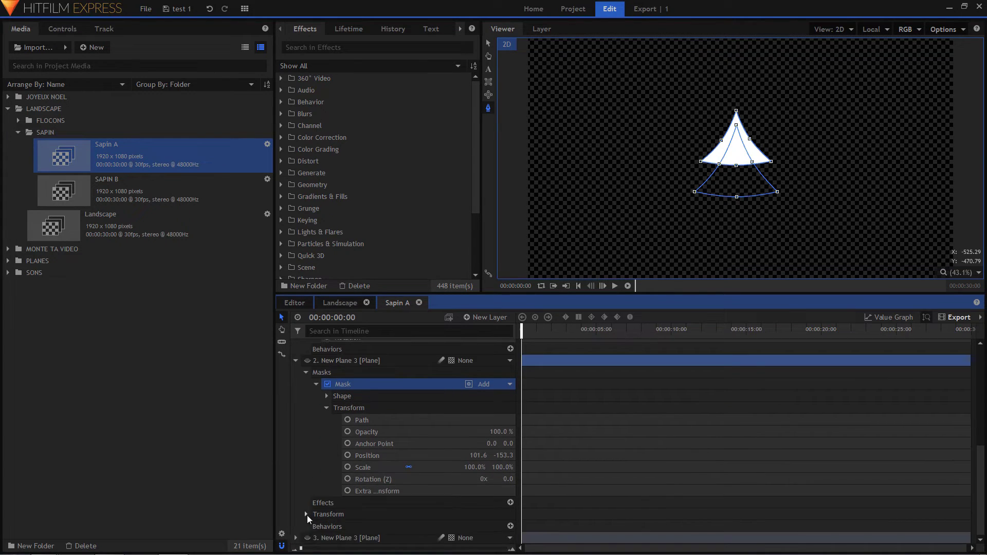
left_click(307, 515)
scroll(307, 514, "down", 2)
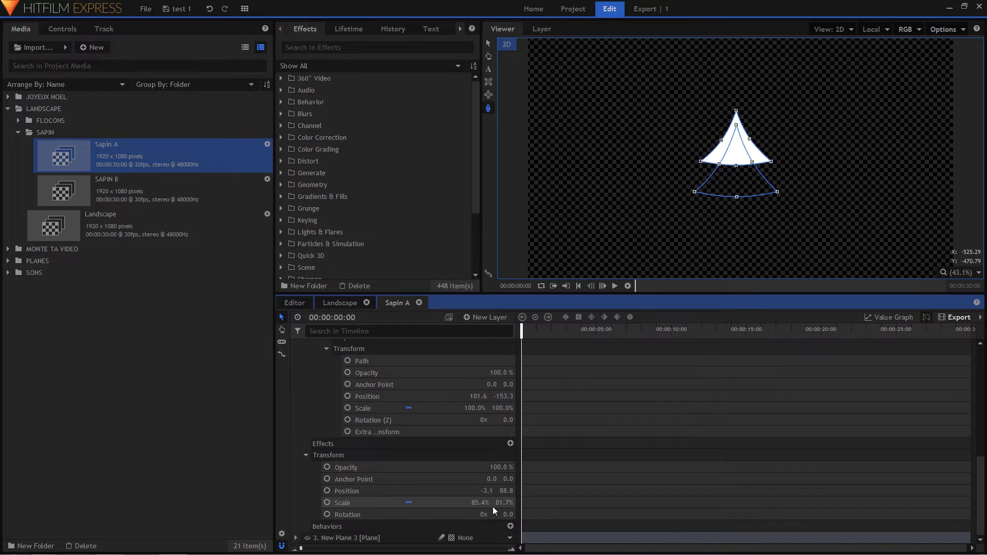
left_click(476, 503)
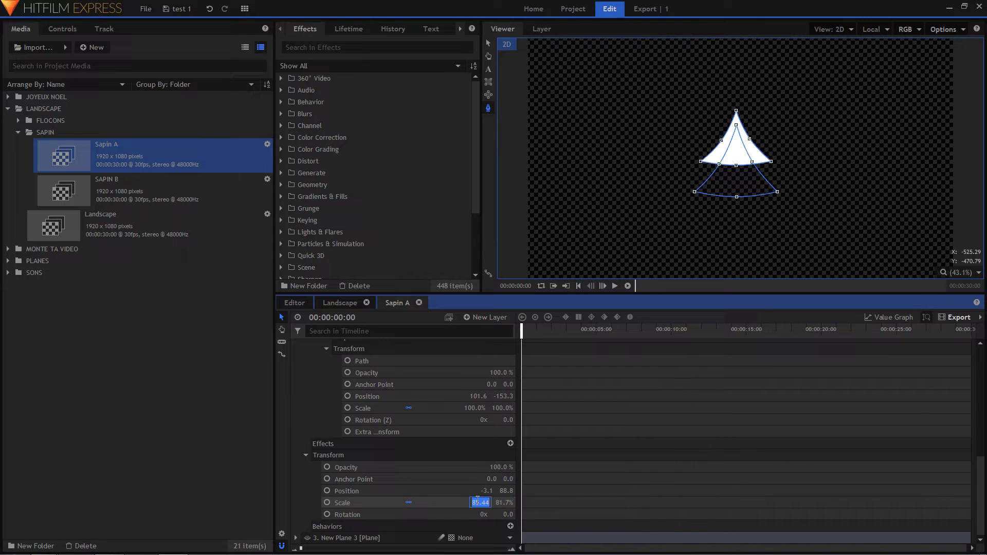
left_click(504, 502)
Step: Collapse the mask details of the first two planes and compare their layer Scale values
scroll(364, 406, "up", 3)
scroll(364, 403, "up", 5)
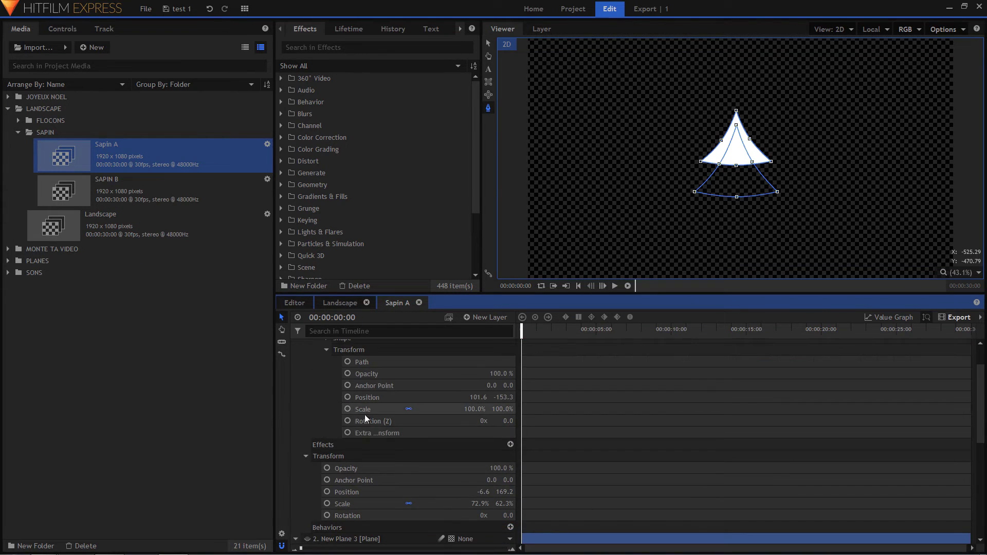
left_click(326, 391)
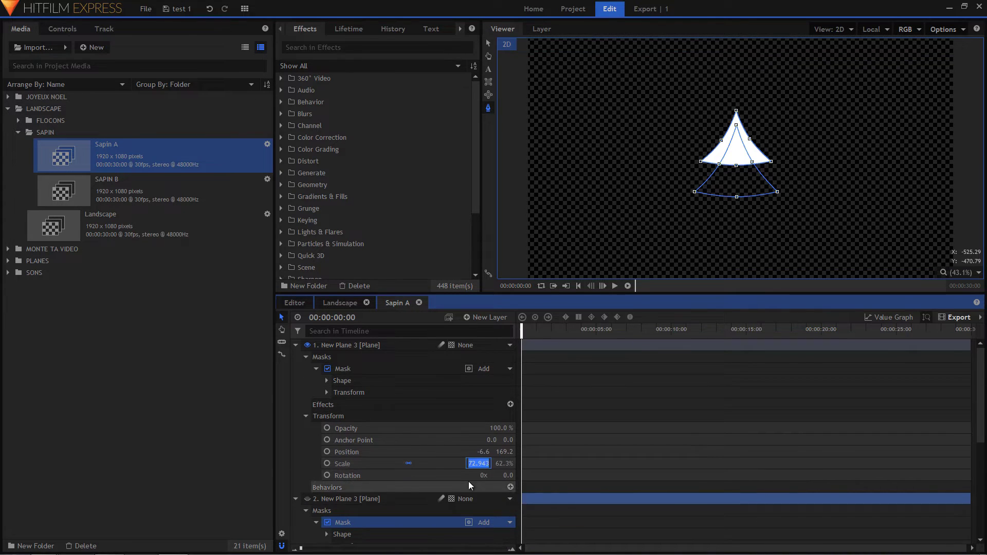
scroll(468, 481, "down", 5)
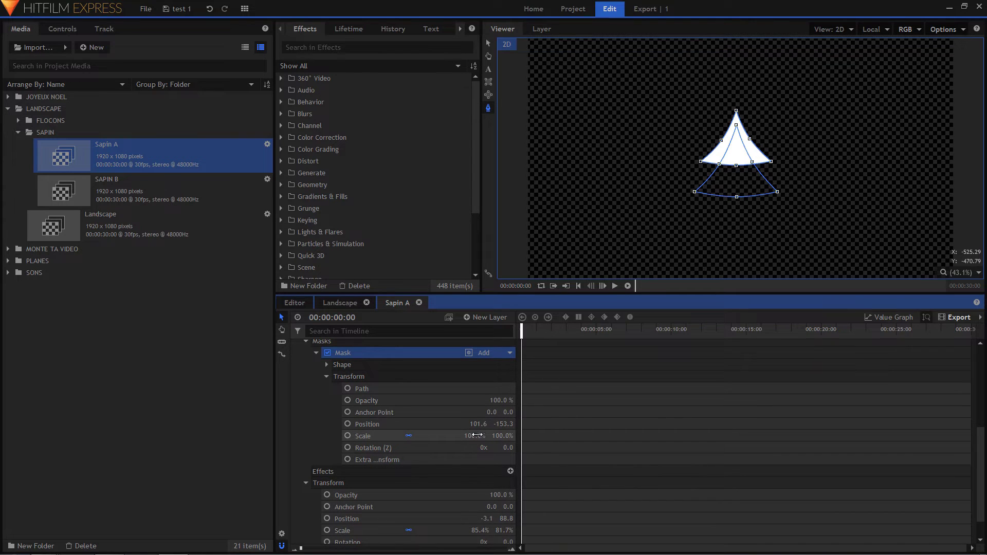
left_click(316, 353)
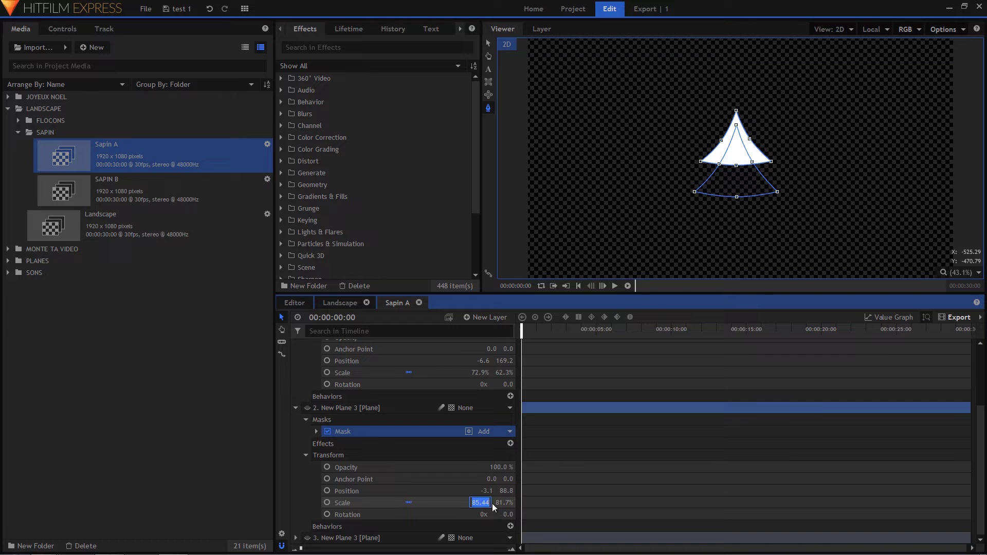
Step: Show the second and third planes again, and expand the third plane's Transform properties to examine its Scale
left_click(307, 408)
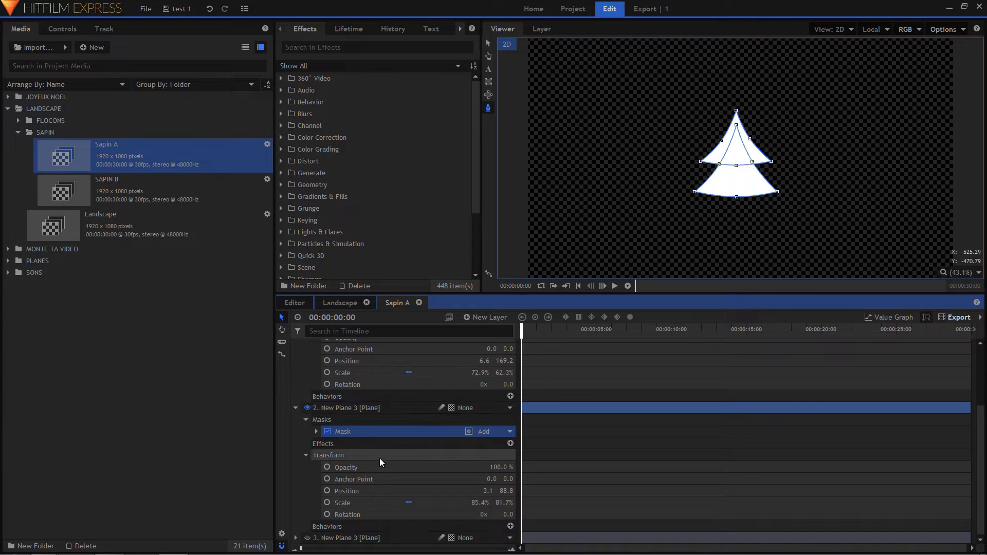
left_click(307, 538)
left_click(296, 538)
scroll(325, 525, "down", 2)
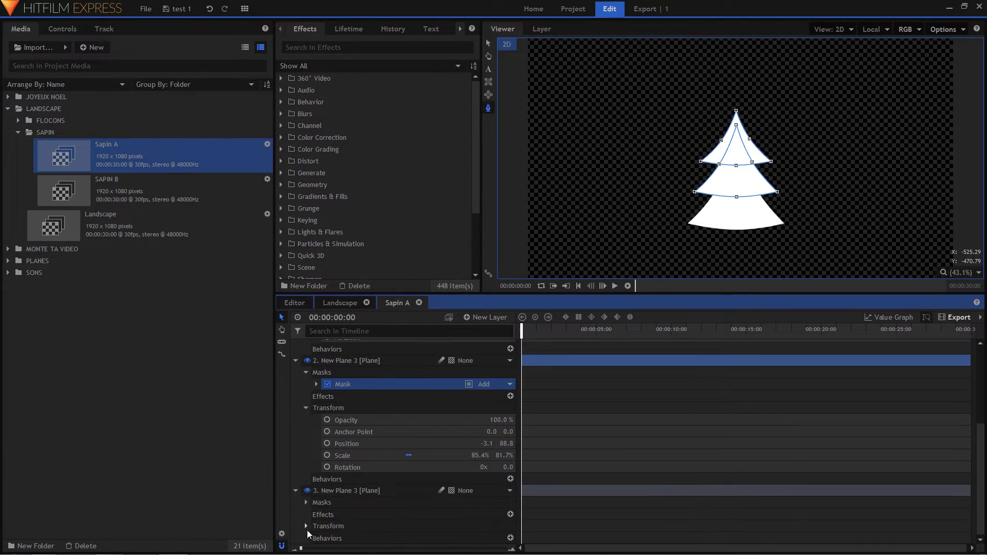
left_click(307, 527)
scroll(313, 526, "down", 3)
left_click(480, 514)
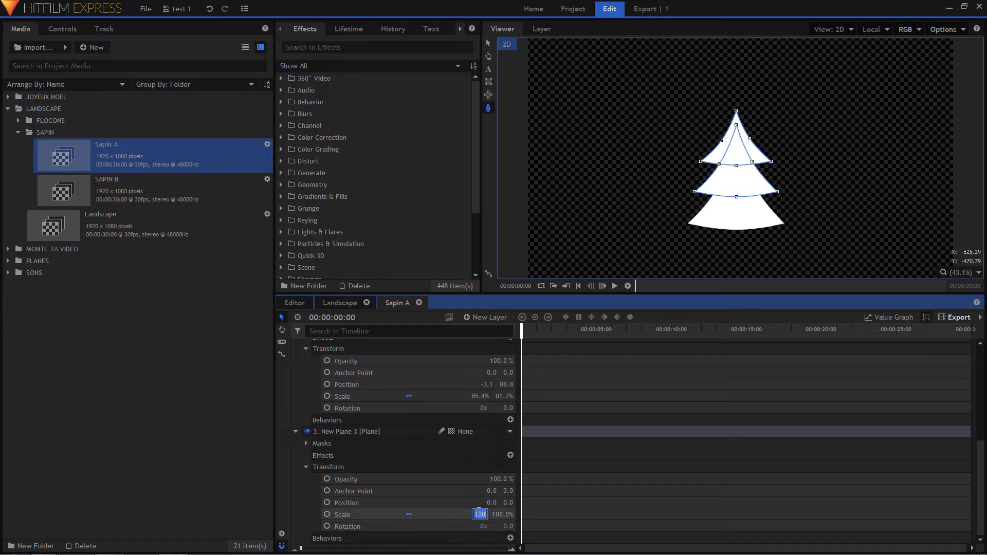
Step: Open the SAPIN B composite from the project media and select its topmost Sapin A layer
left_click(754, 223)
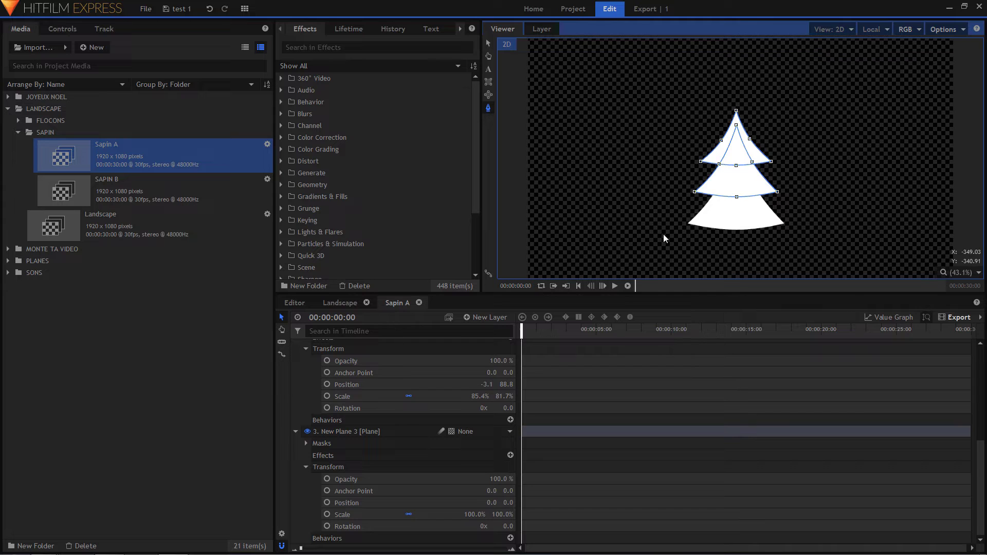
left_click(135, 191)
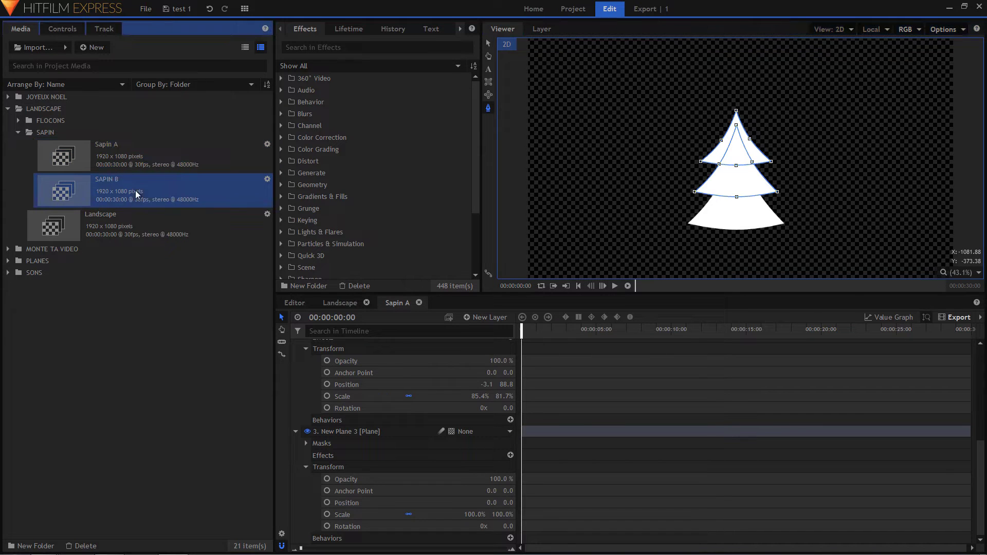
double_click(82, 186)
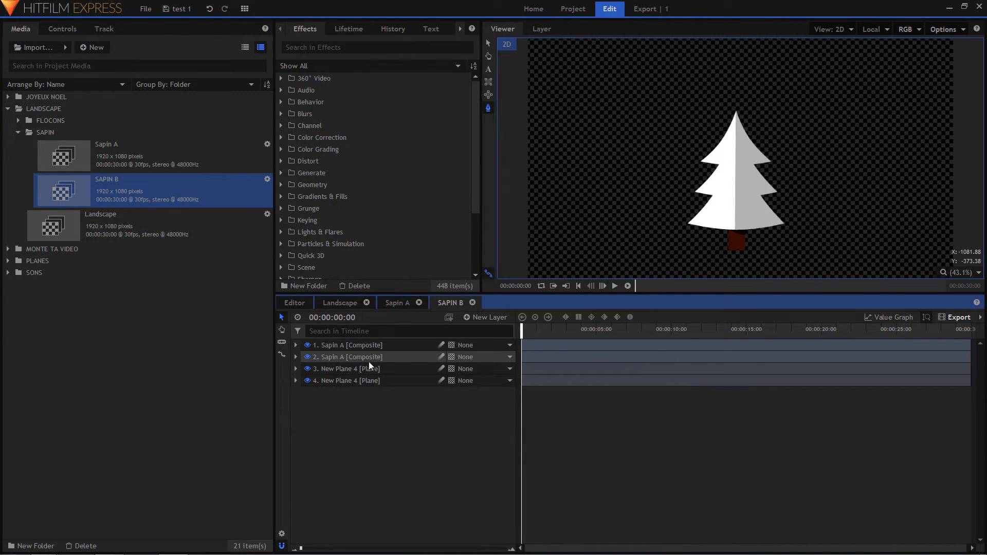
left_click(360, 345)
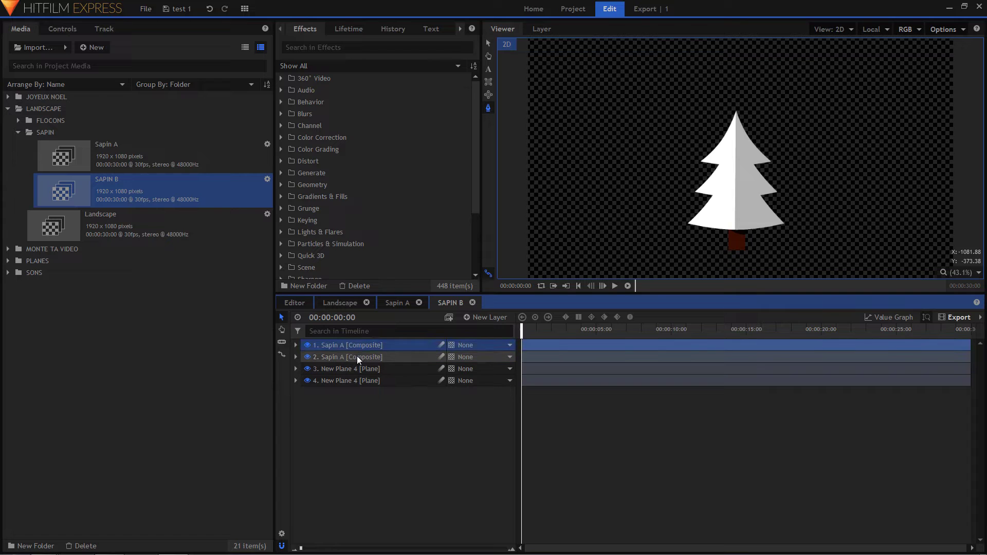
left_click(719, 214)
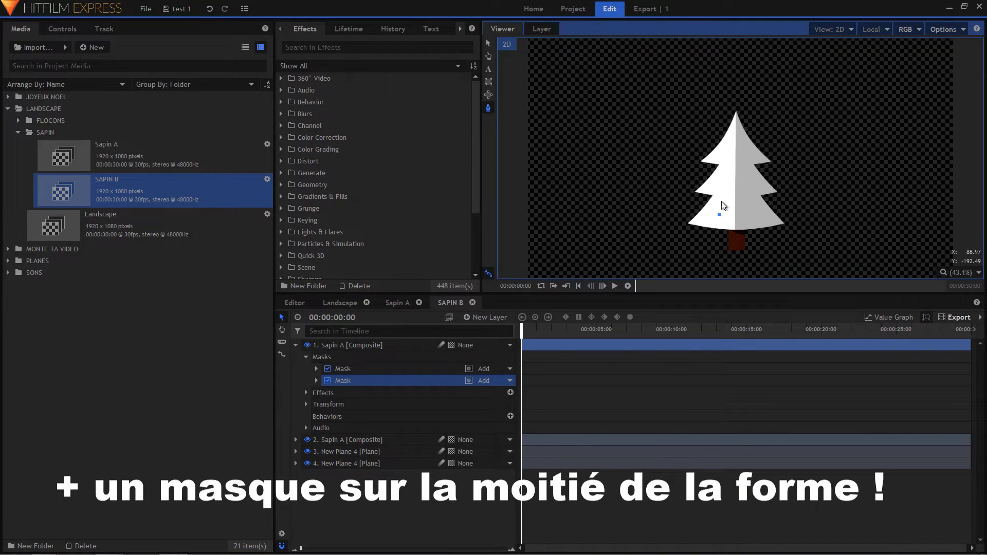
left_click(489, 45)
key("Delete")
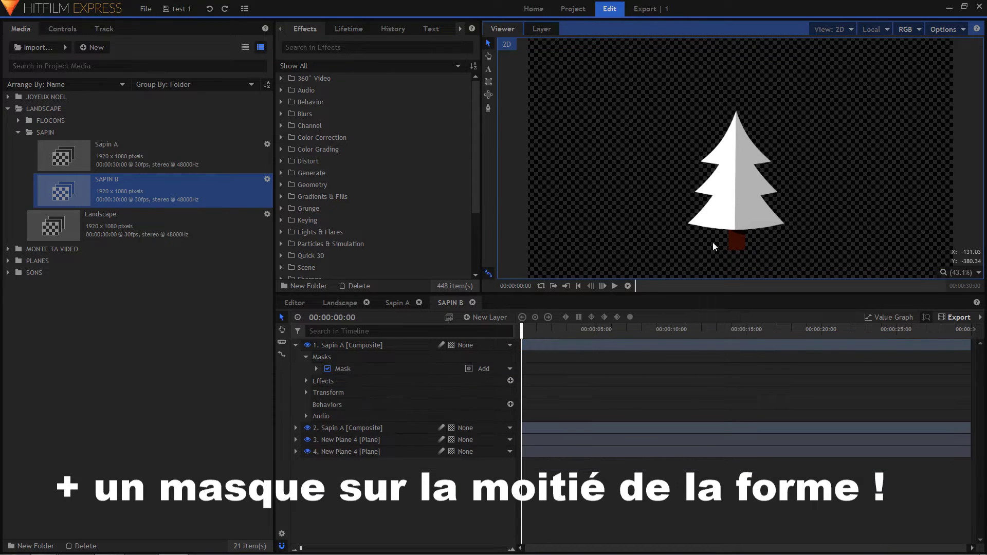
Step: Expand both Sapin A composite layers to compare their masks and effects
left_click(719, 212)
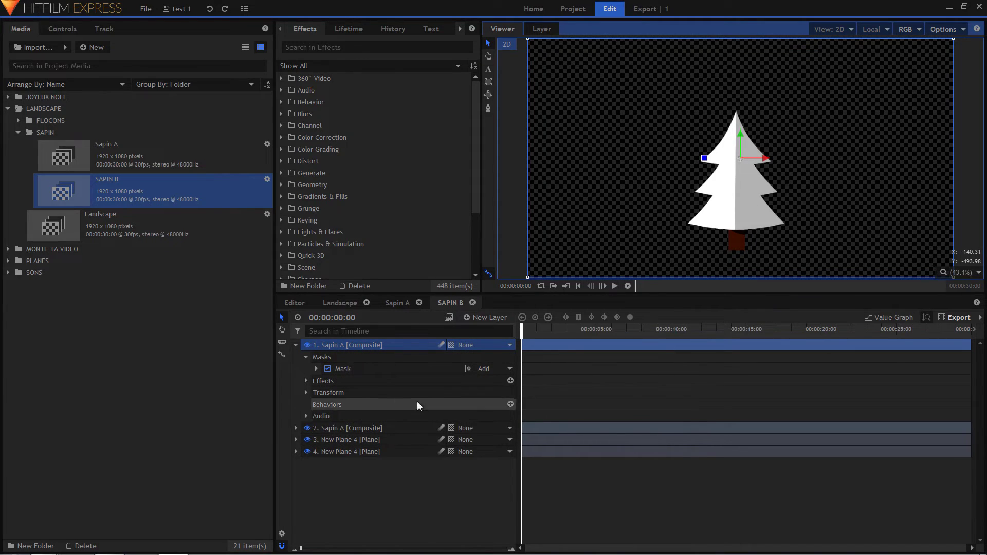
left_click(297, 345)
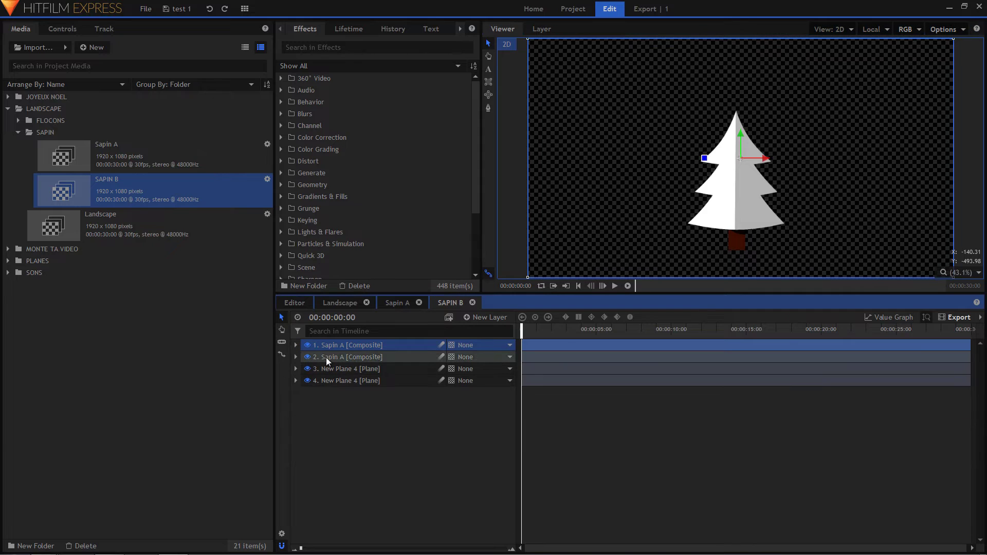
left_click(326, 357)
left_click(296, 357)
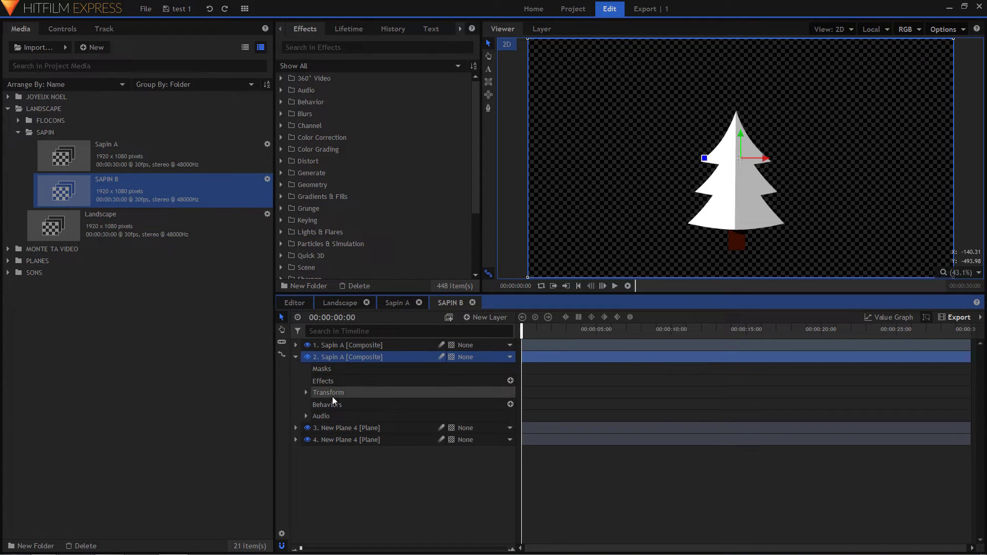
left_click(296, 345)
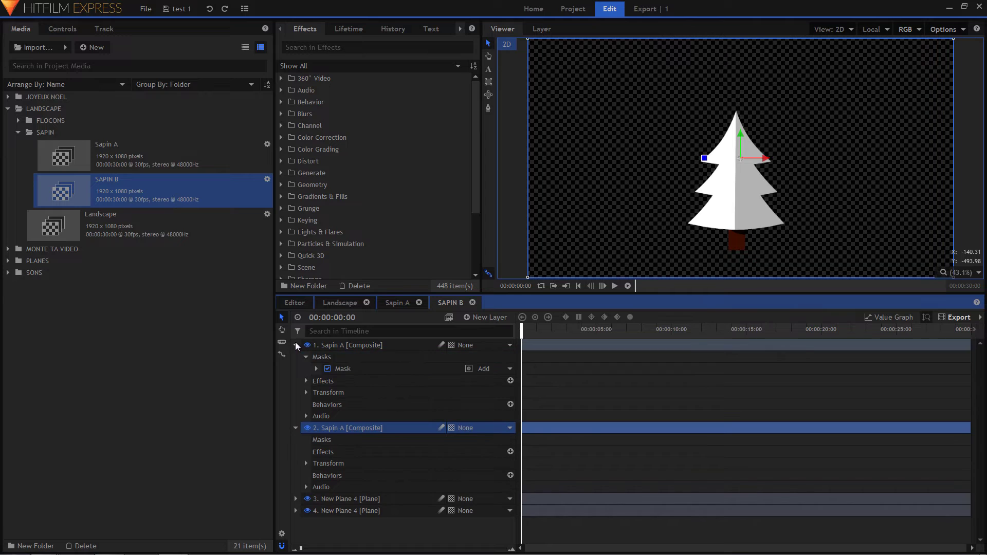
Step: Toggle the first Sapin A layer's Fill Color effect off and on, examine its color and Blend Amount, and collapse both Sapin A layers
left_click(306, 381)
left_click(350, 394)
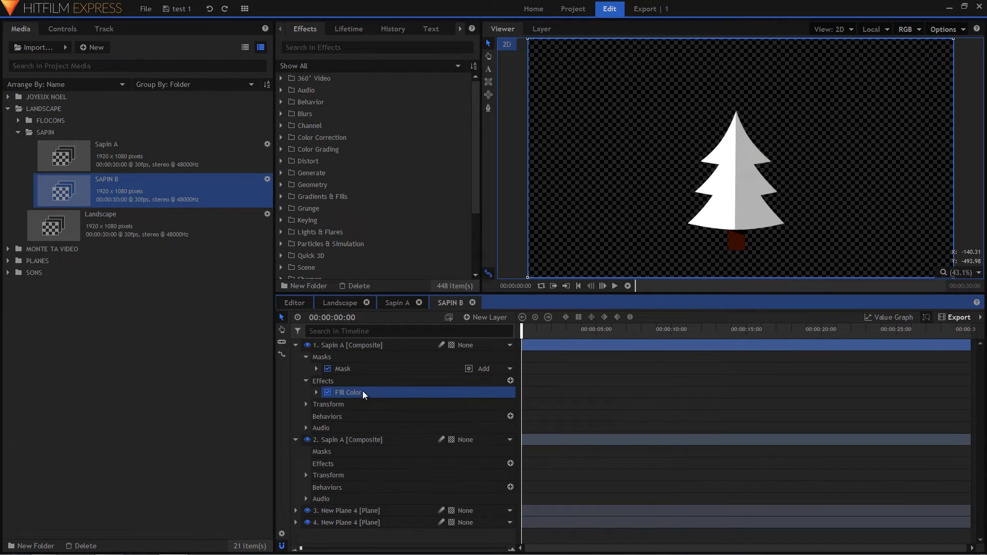
left_click(329, 392)
left_click(329, 392)
left_click(317, 393)
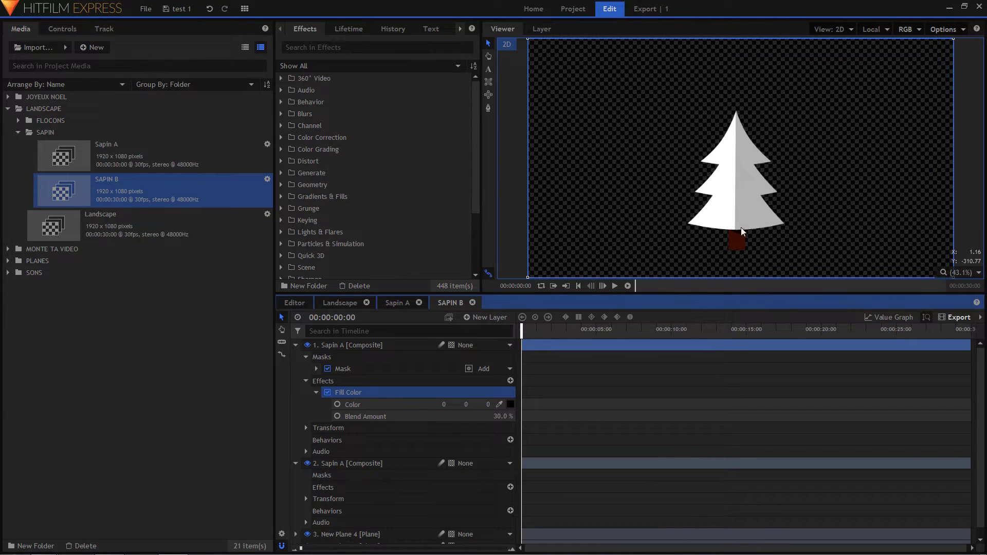
left_click(296, 345)
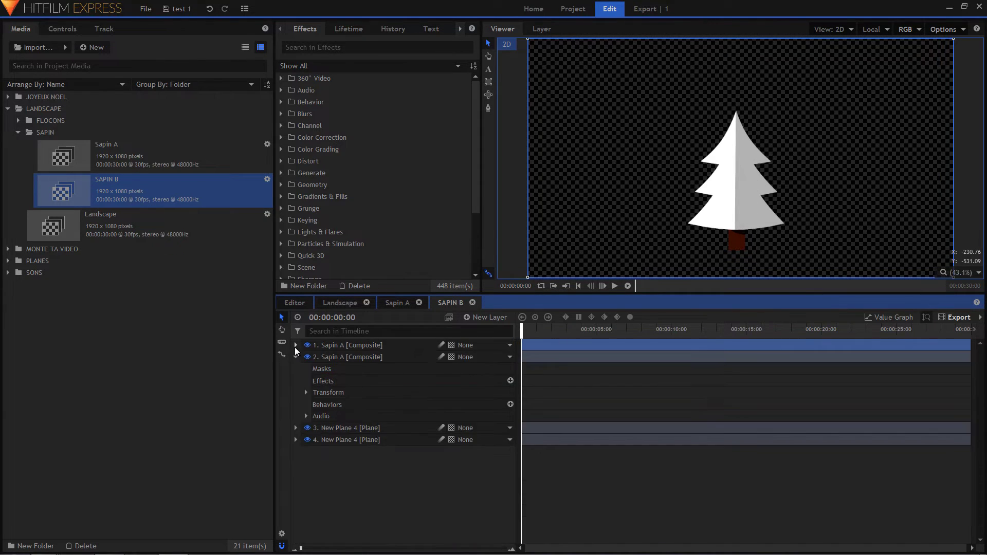
left_click(295, 357)
Step: Expand the bottom New Plane 4 layer and check its plane properties without changing them
left_click(322, 370)
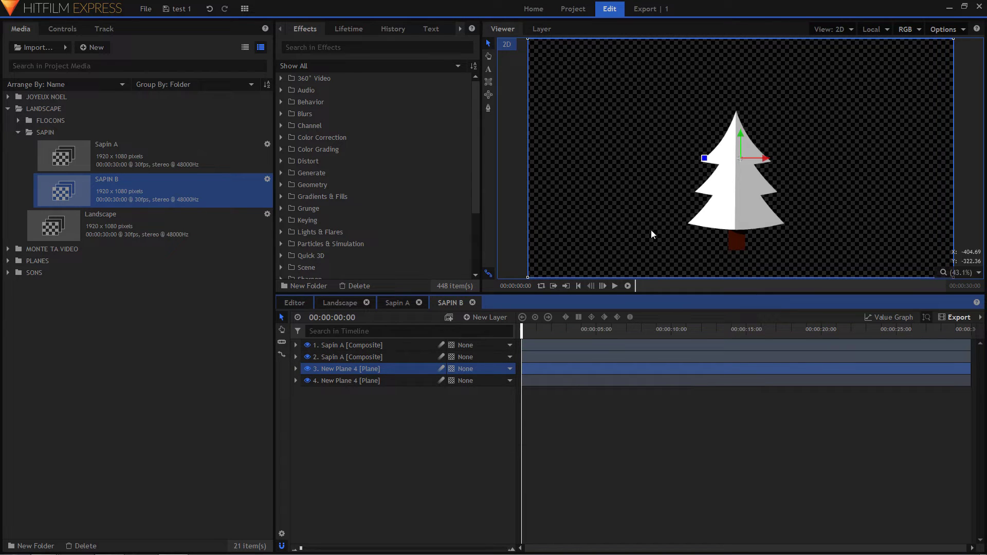
left_click(347, 381)
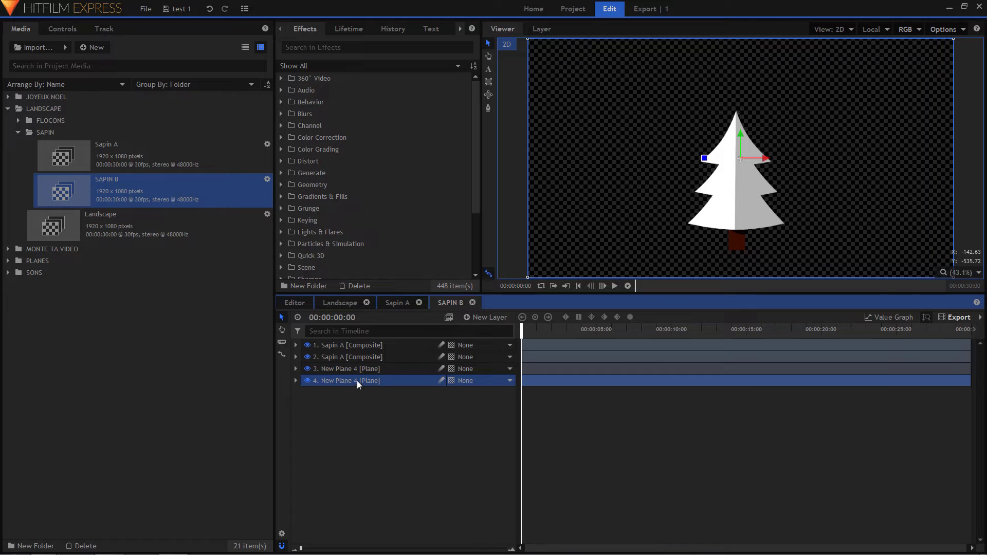
left_click(296, 381)
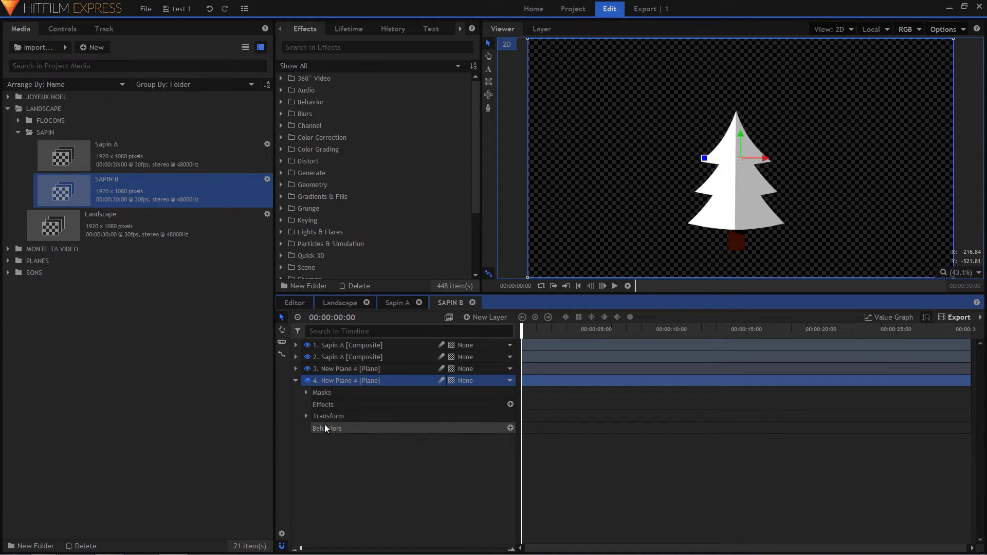
right_click(343, 381)
left_click(392, 374)
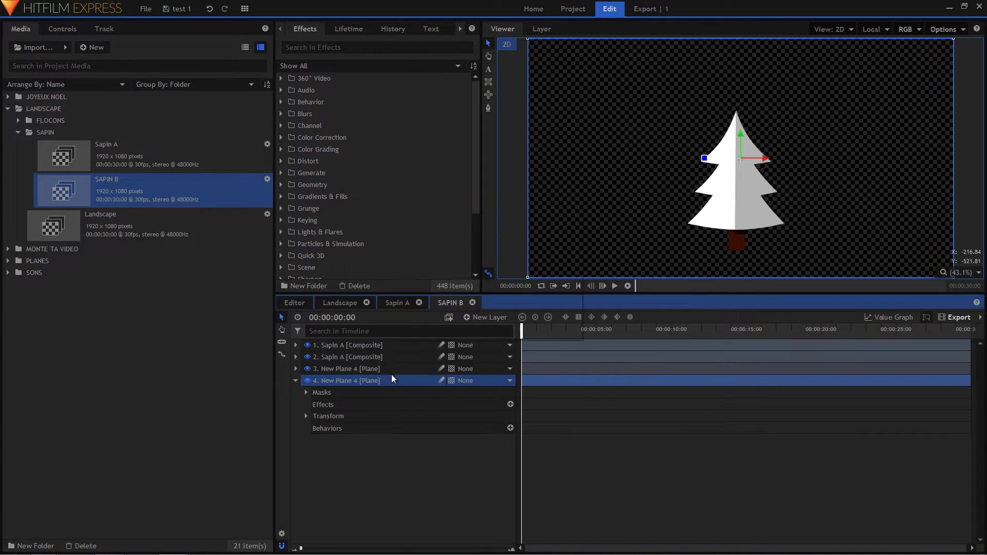
left_click(436, 325)
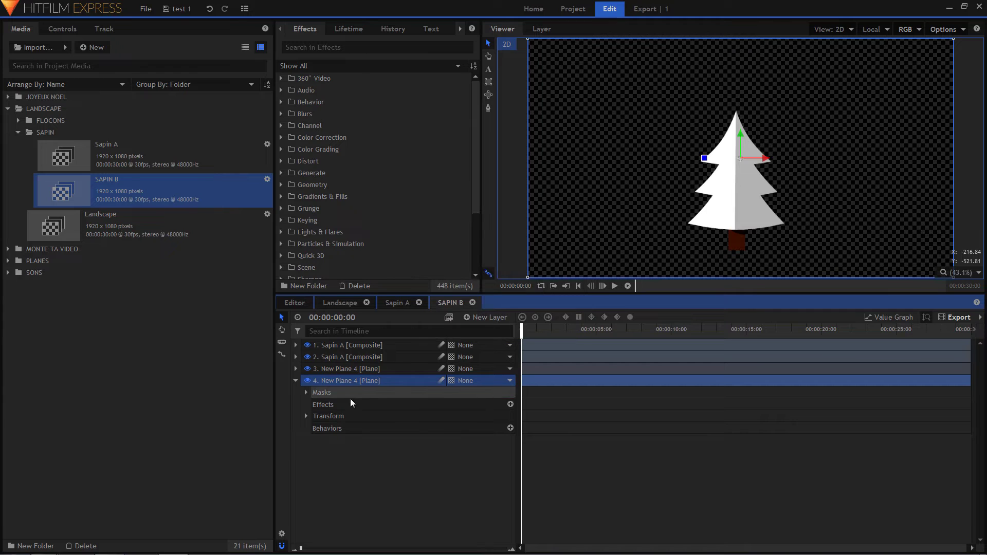
Step: Examine the bottom New Plane 4 layer's mask outline around the trunk, then collapse the layer
left_click(305, 393)
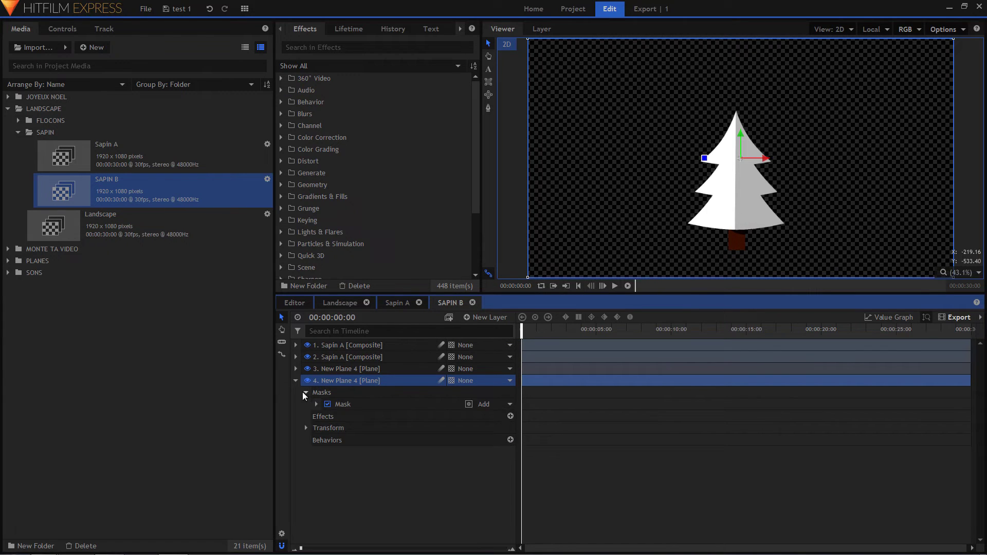
left_click(342, 405)
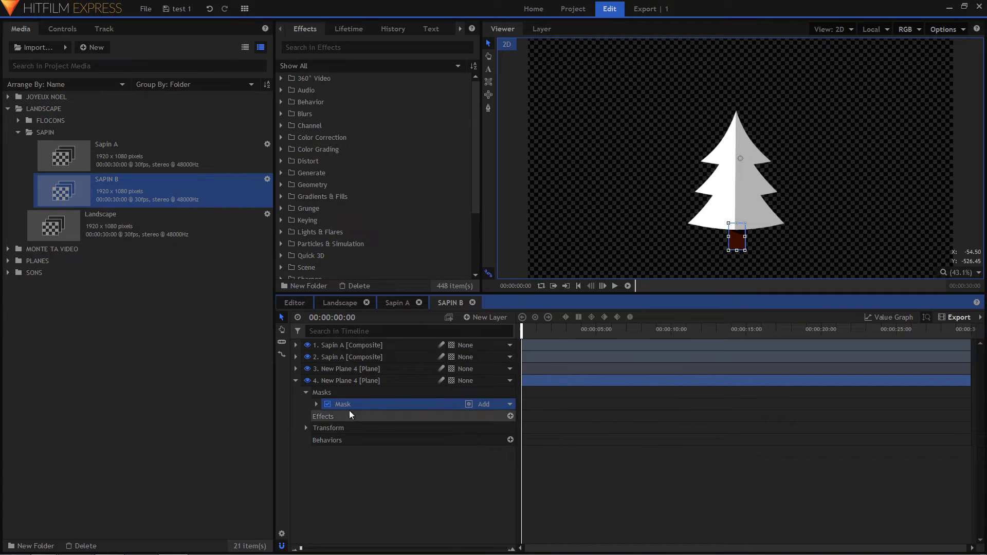
left_click(296, 381)
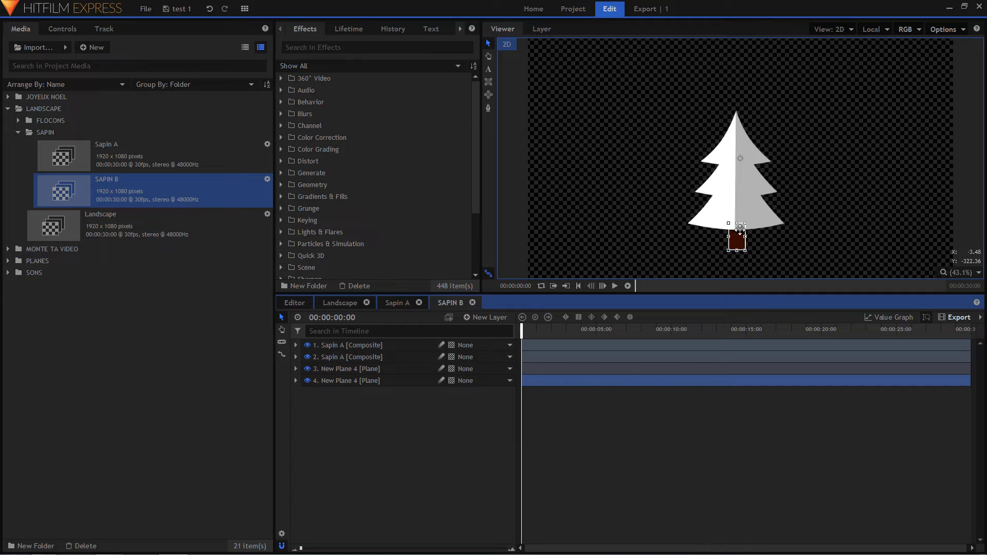
Step: Expand the upper New Plane 4 layer and check its plane properties, leaving them unchanged
left_click(339, 370)
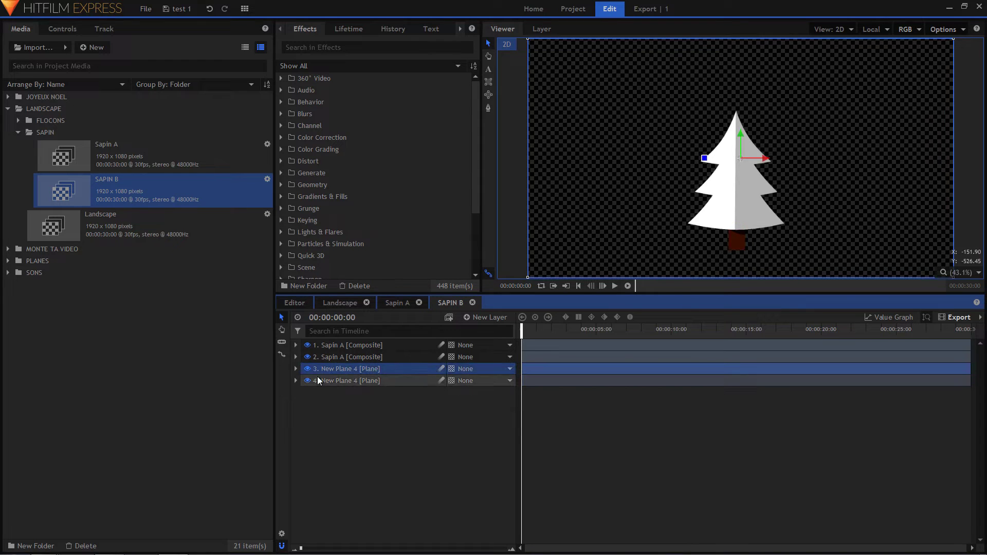
left_click(296, 368)
right_click(331, 366)
left_click(356, 360)
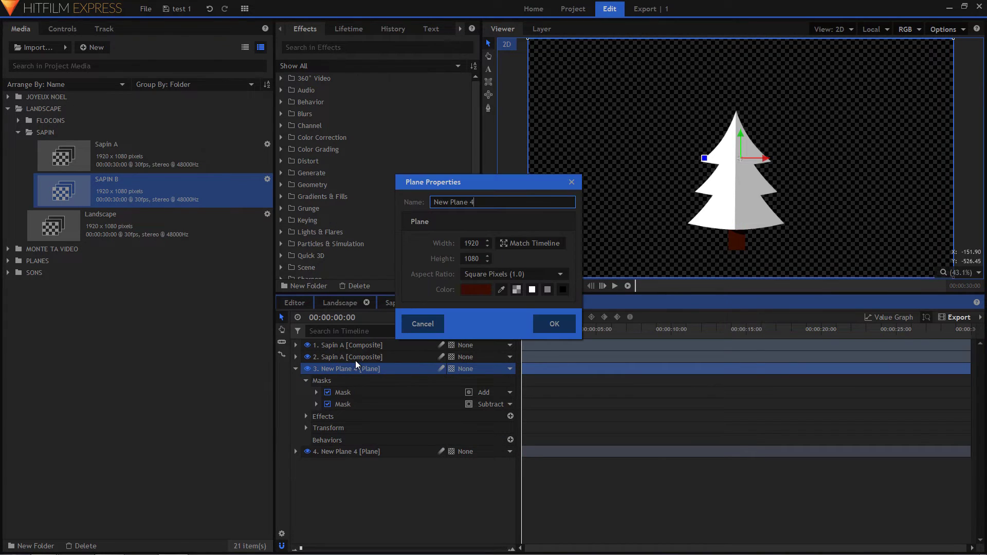
left_click(431, 322)
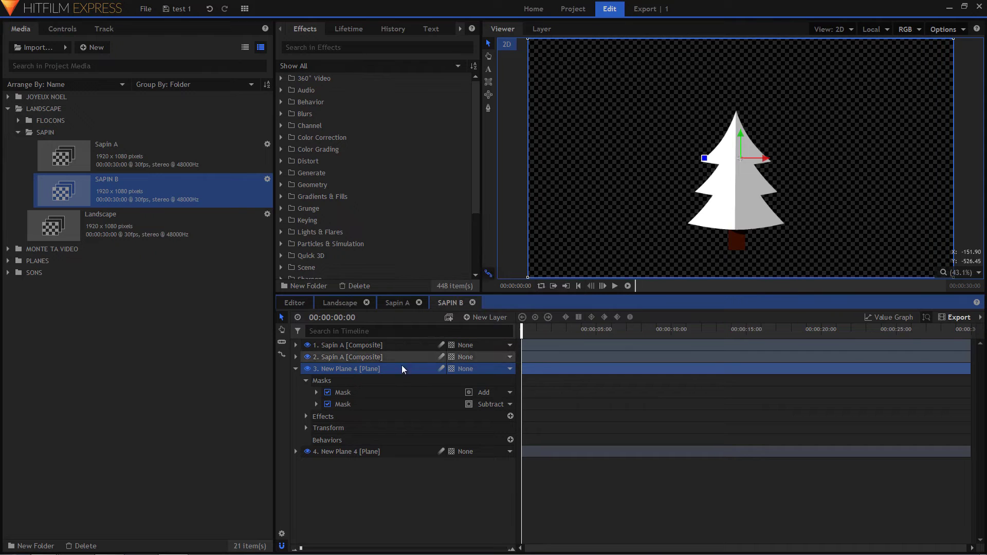
Step: Examine the Fill Color effect's color and Blend Amount on the upper New Plane 4 layer, and select the bottom plane for comparison
left_click(306, 417)
left_click(339, 428)
left_click(317, 427)
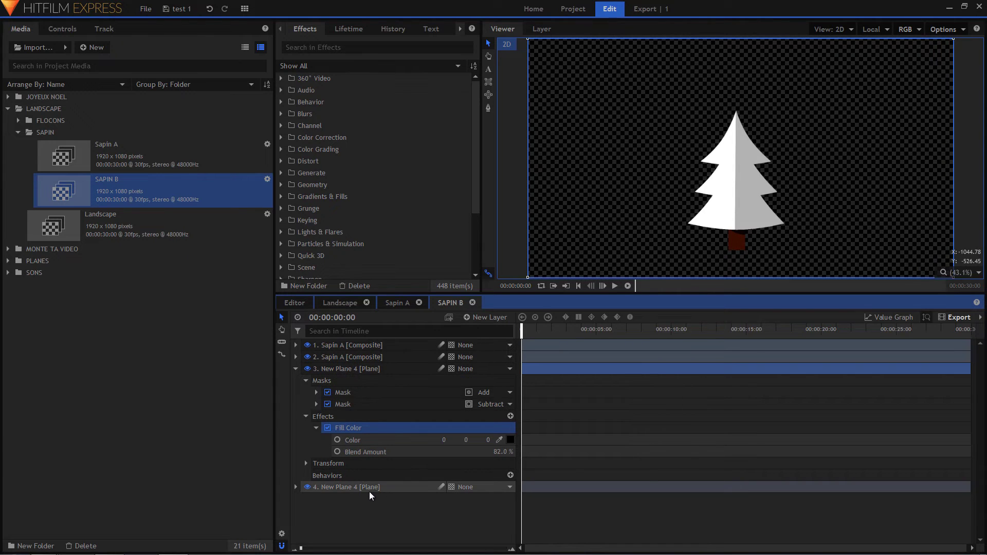
left_click(357, 487)
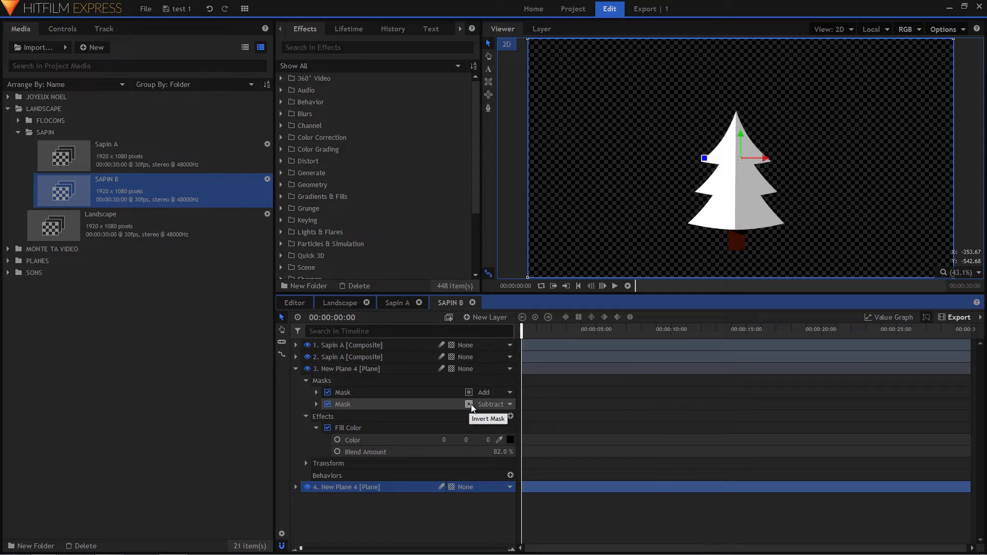
Step: Compare the outlines of the upper New Plane 4 layer's Add and Subtract masks, then collapse the layer
left_click(416, 404)
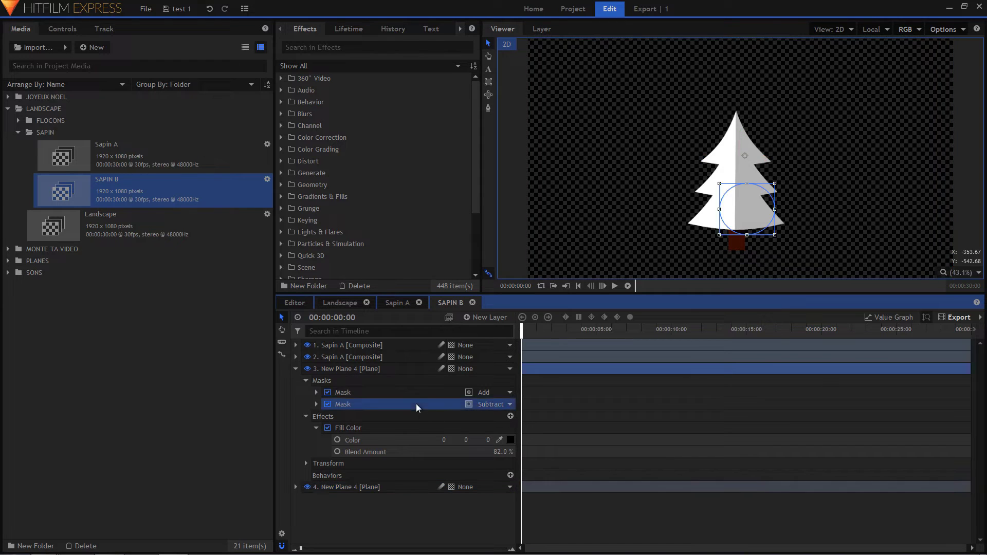
left_click(413, 405)
left_click(415, 394)
left_click(406, 406)
left_click(409, 396)
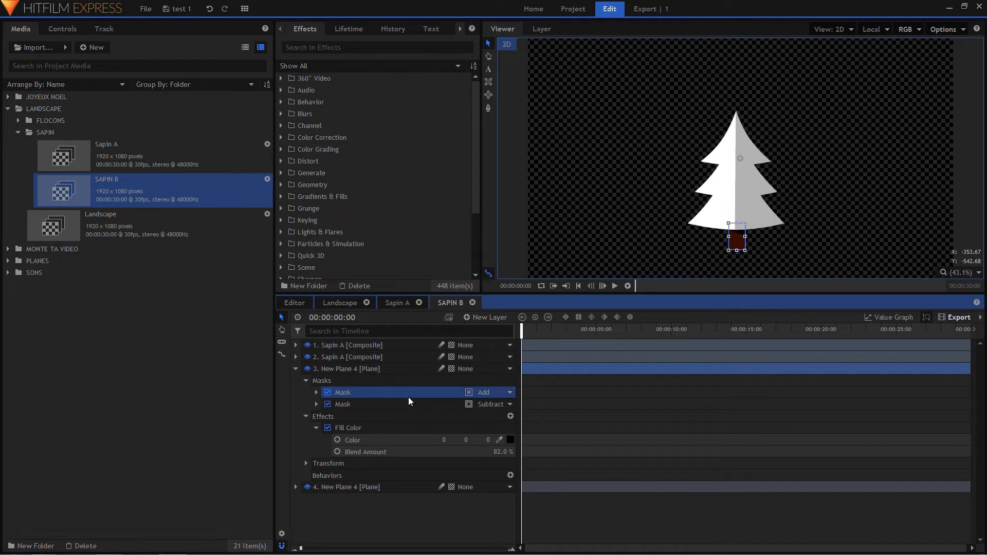
left_click(406, 404)
left_click(406, 394)
left_click(425, 408)
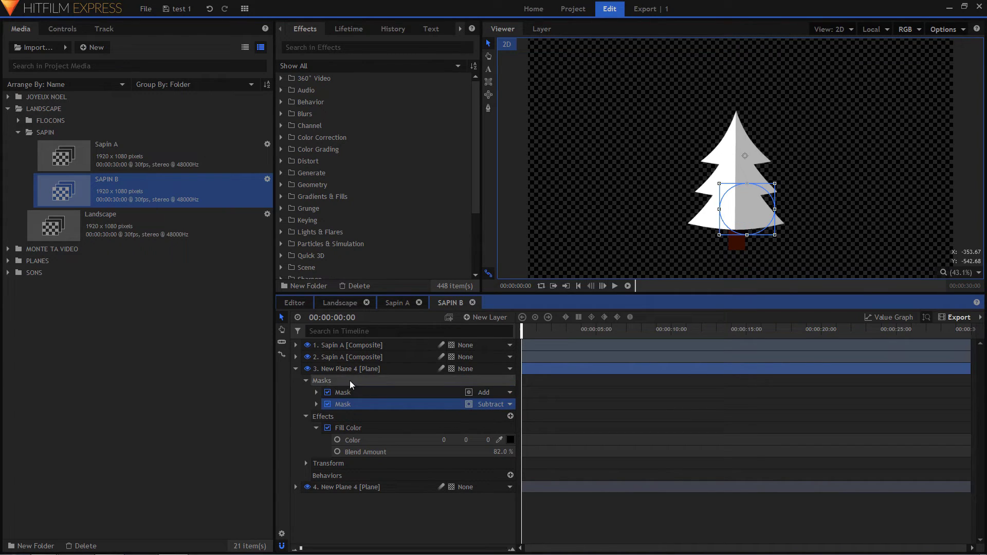
left_click(296, 369)
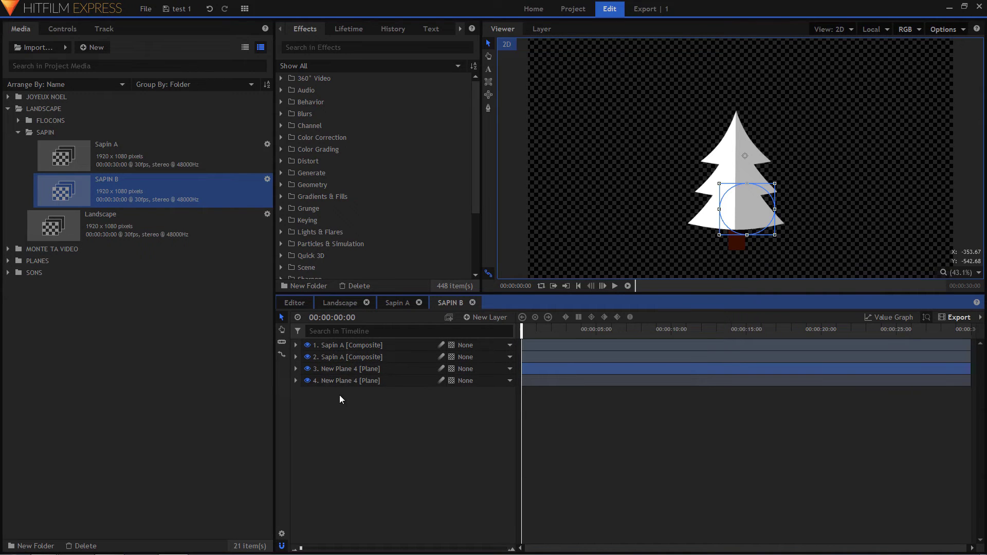
Step: Return to the Landscape composite and examine the Position keyframes of the SAPIN B composite directly below Colline 2 by scrubbing the timeline
left_click(341, 302)
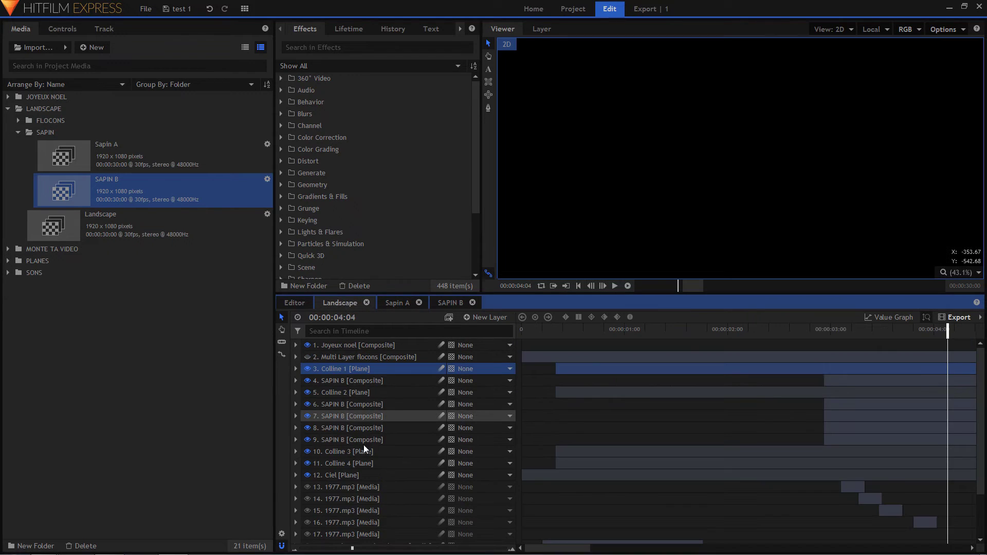
left_click(353, 406)
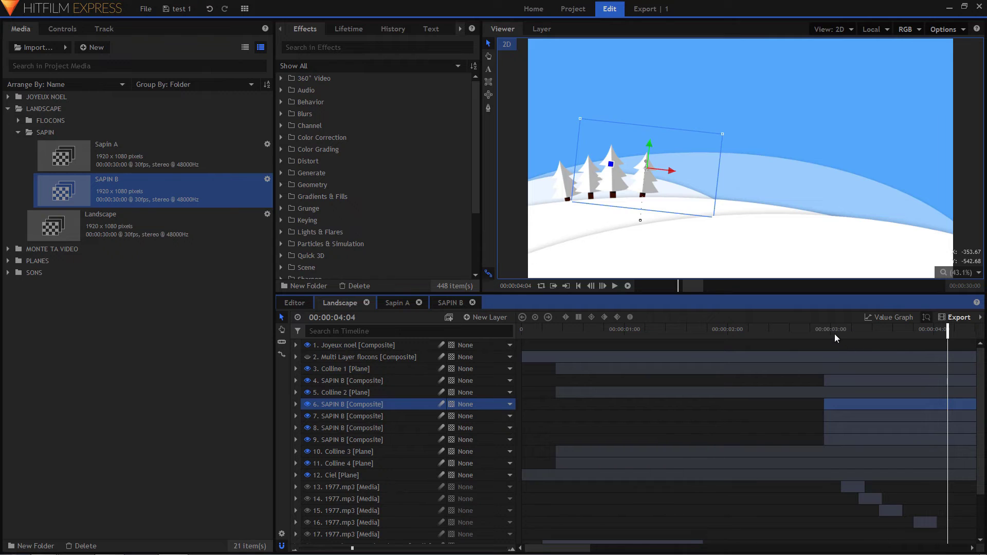
left_click(295, 404)
left_click(306, 439)
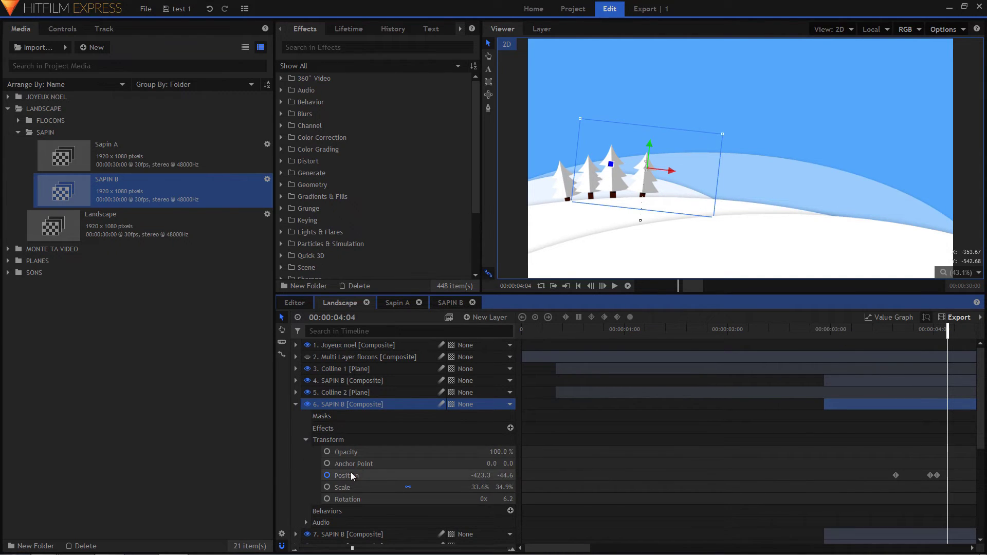
left_click_drag(879, 331, 948, 340)
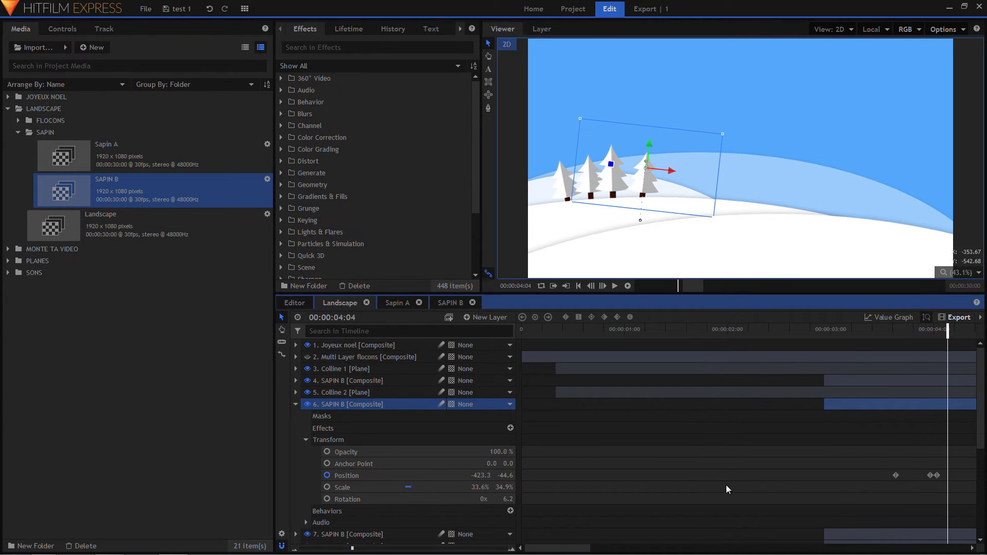
left_click(295, 405)
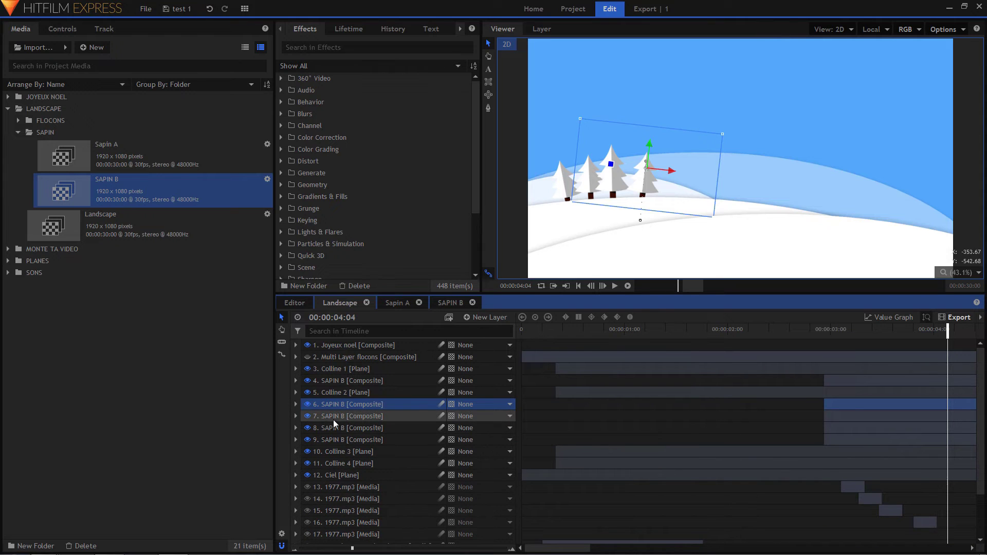
Step: Return to the start of the Landscape timeline and review the effects in the Particles & Simulation category, leaving the category collapsed
key("Home")
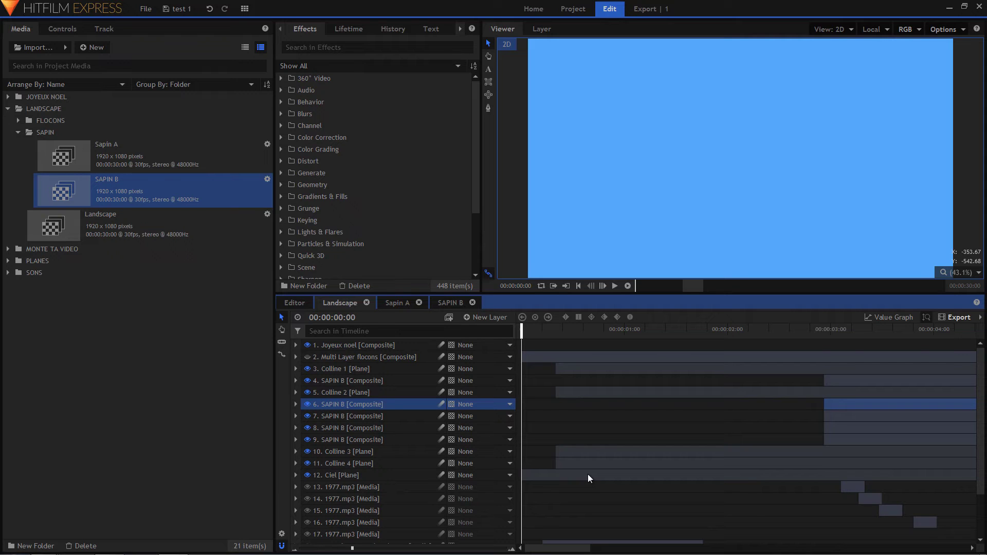
left_click(324, 244)
scroll(335, 239, "down", 3)
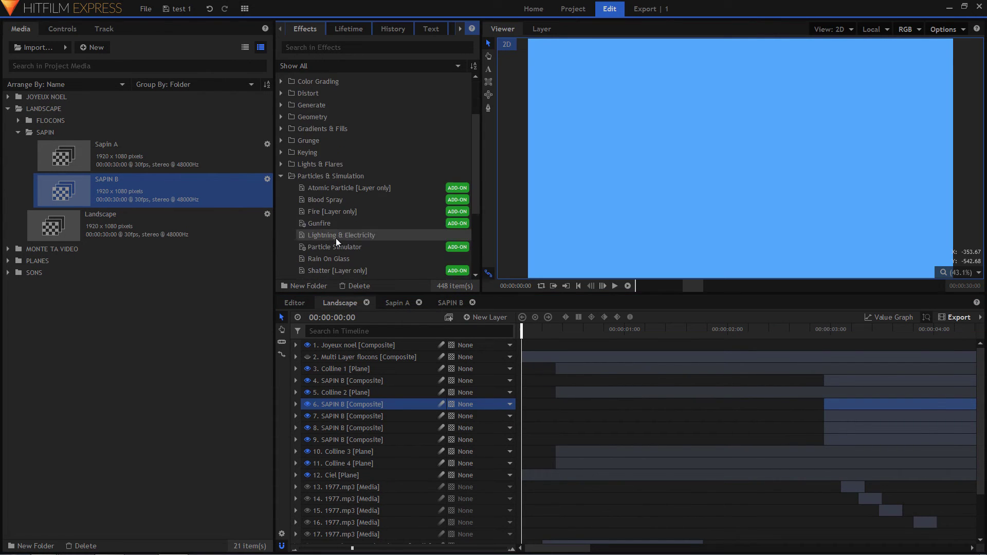
scroll(411, 236, "down", 1)
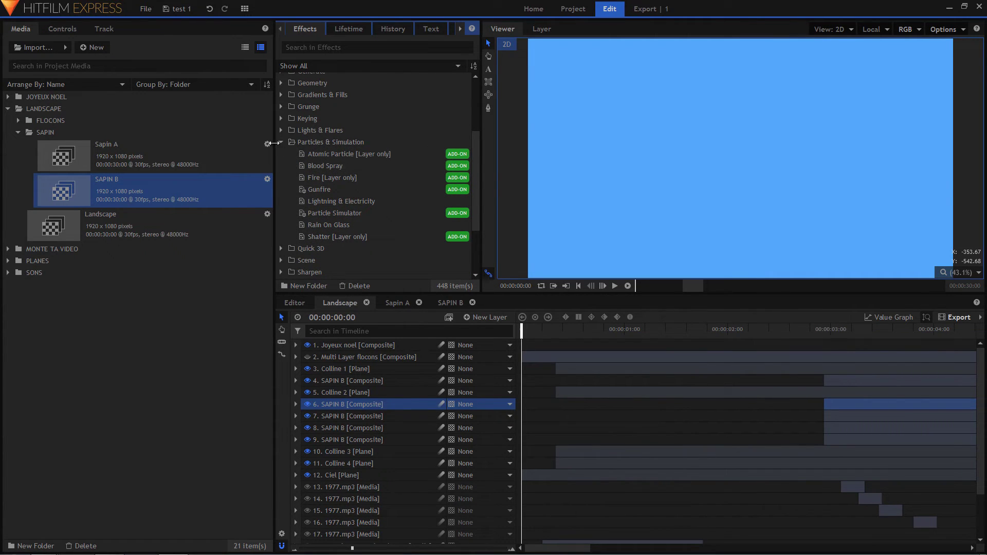
left_click(281, 143)
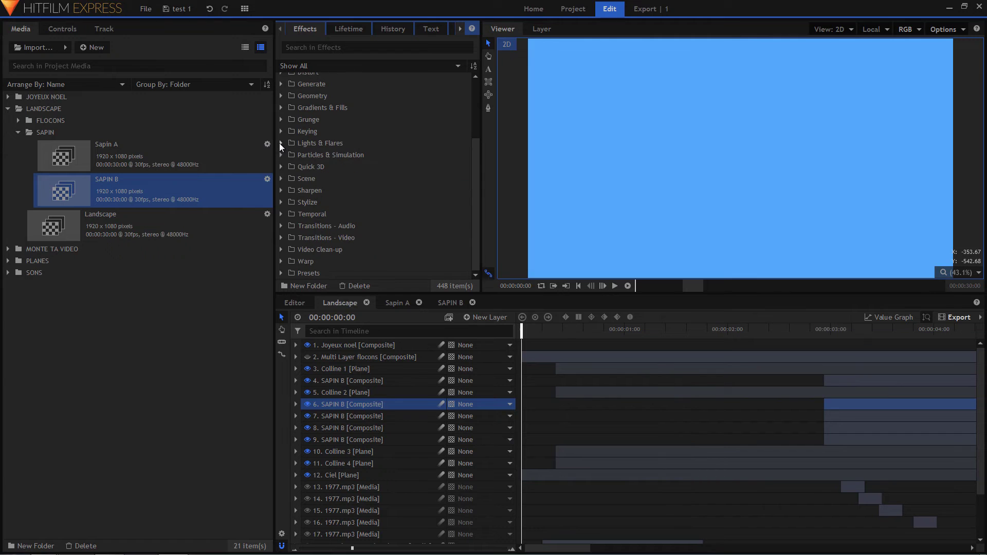
Step: Collapse the SAPIN media folder, expand the FLOCONS folder and open the 1 - Flocon composite
left_click(18, 133)
left_click(40, 122)
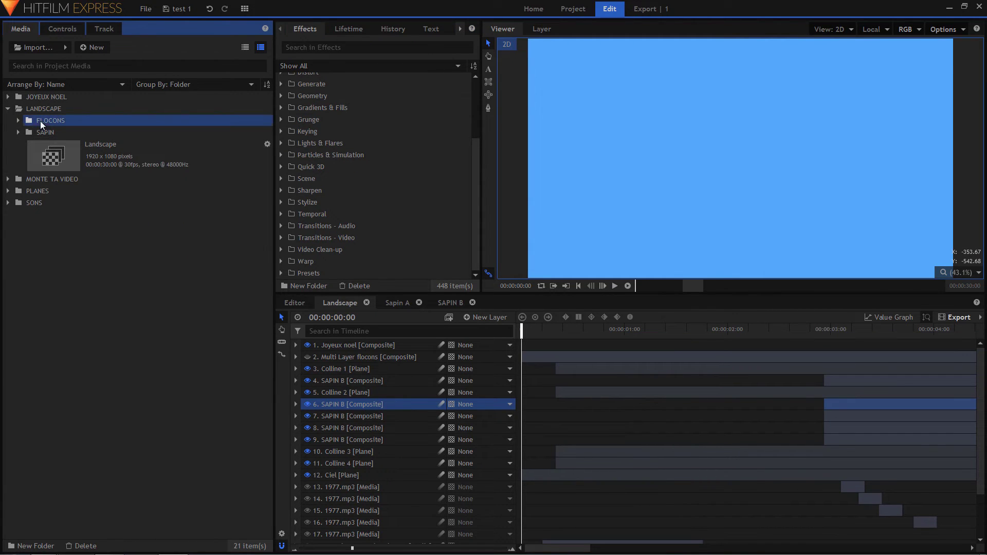
left_click(19, 121)
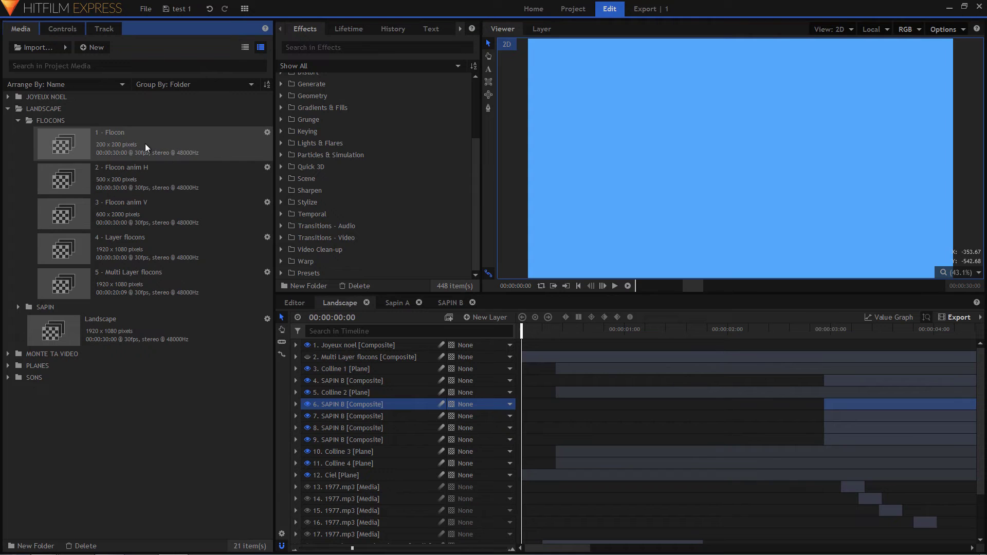
double_click(125, 143)
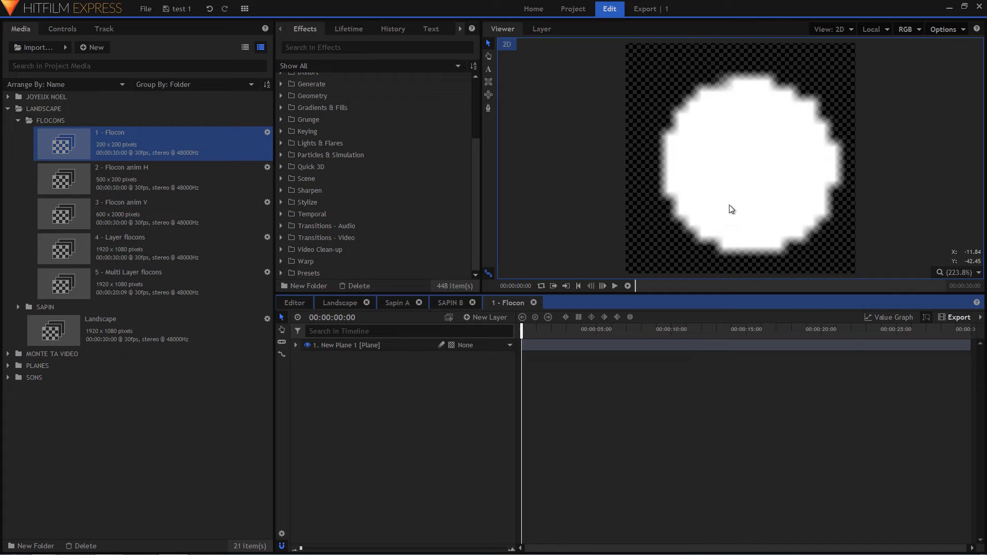
Step: Examine the Shape and Transform properties of the New Plane 1 layer's mask, then collapse the layer
left_click(296, 345)
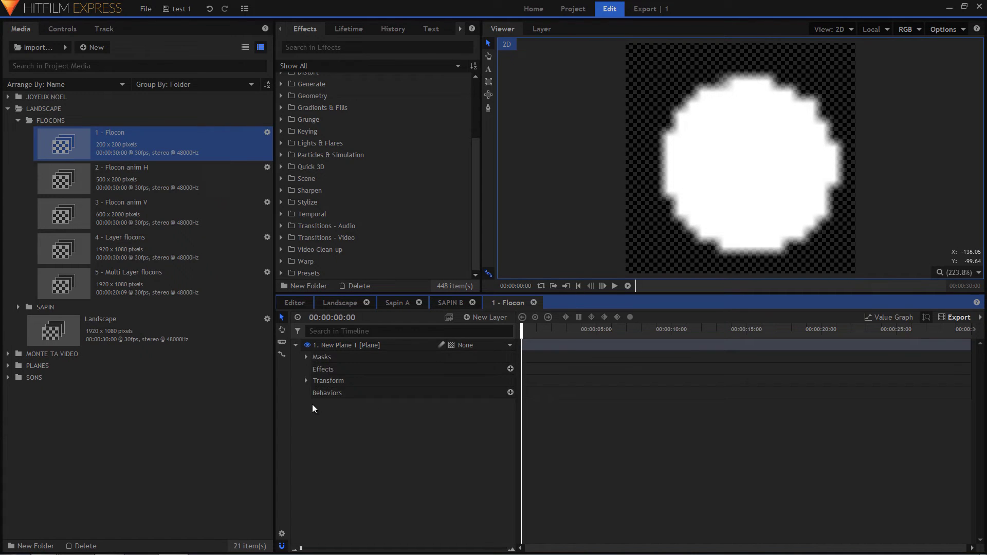
left_click(306, 356)
left_click(316, 369)
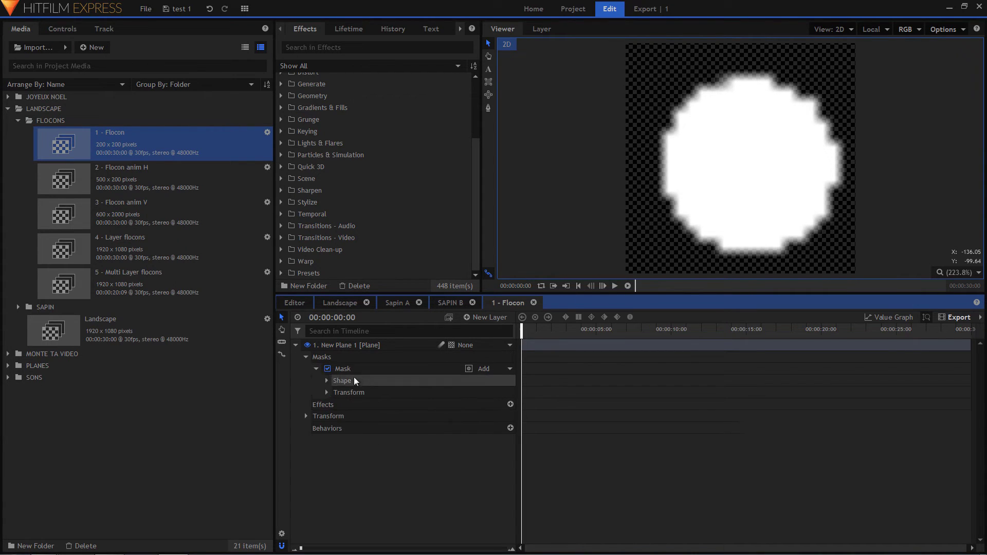
left_click(326, 381)
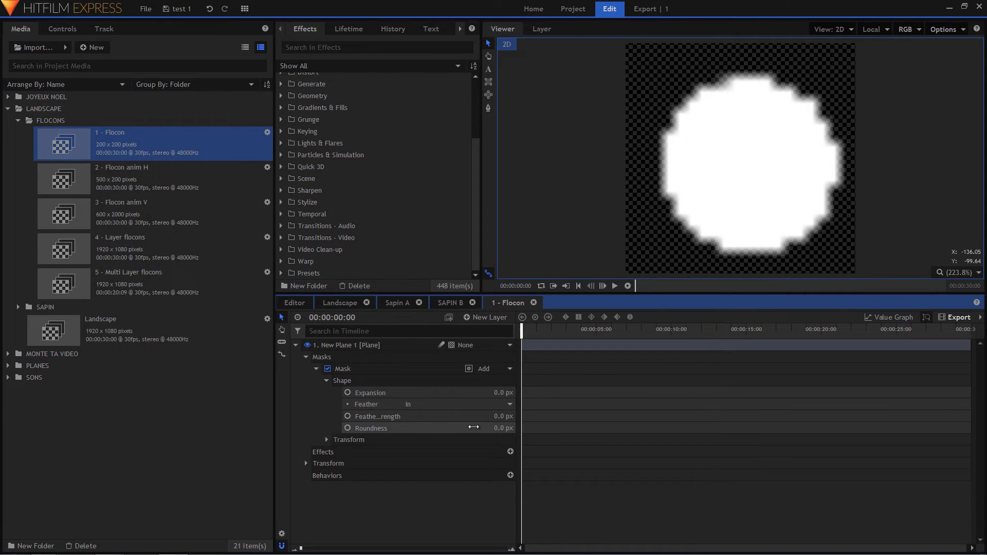
left_click(324, 380)
left_click(327, 393)
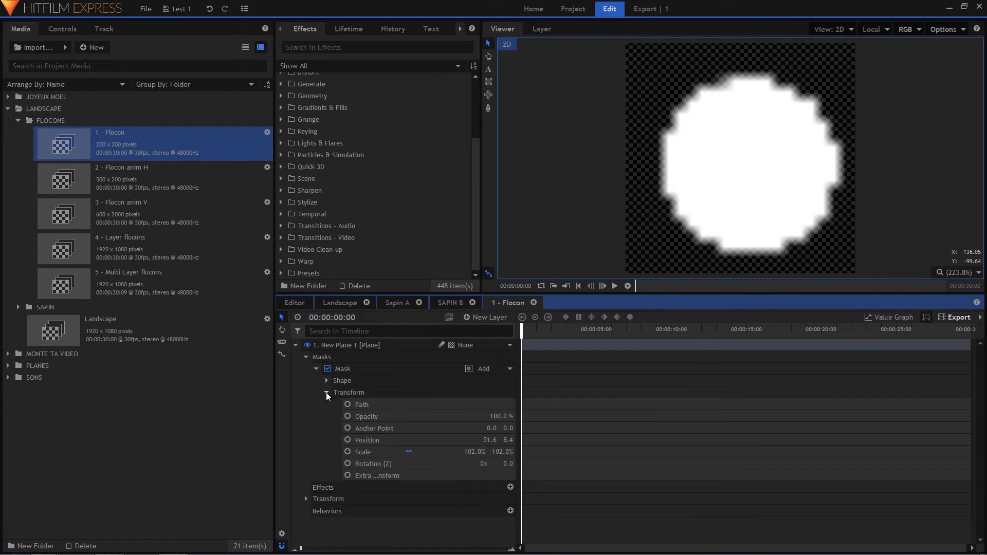
left_click(326, 393)
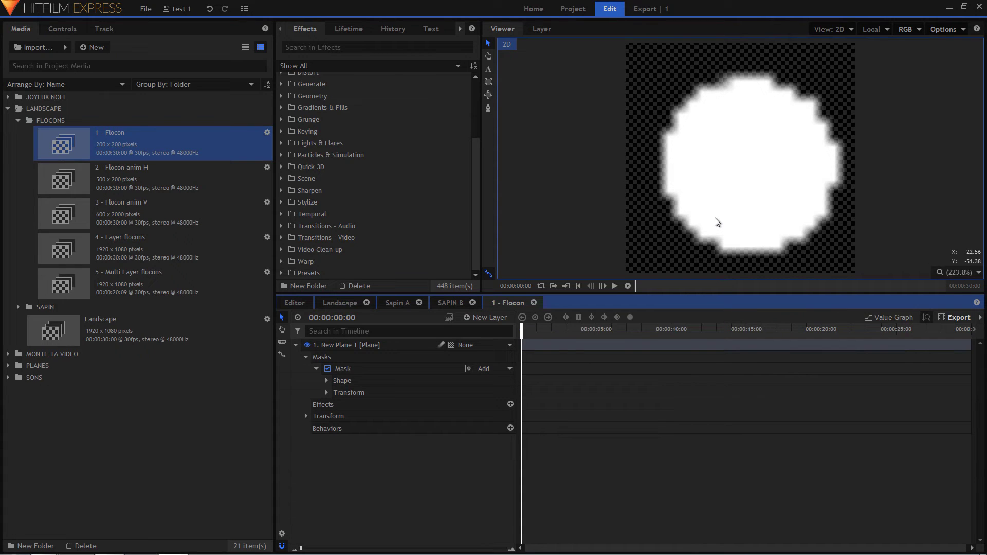
left_click(296, 345)
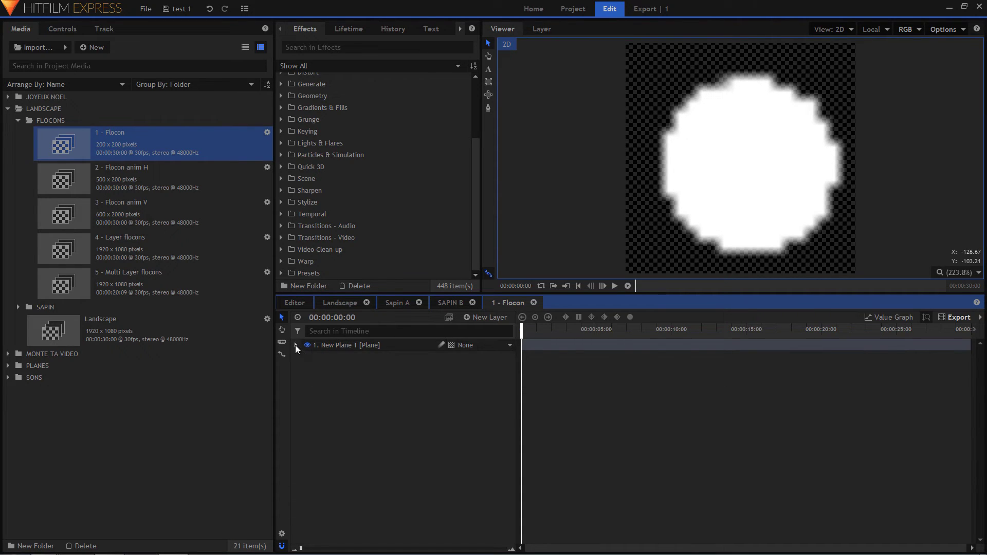
Step: Open the 2 - Flocon anim H composite and examine the Flocon layer's Position keyframes from the timeline start, along with its Scale
double_click(126, 178)
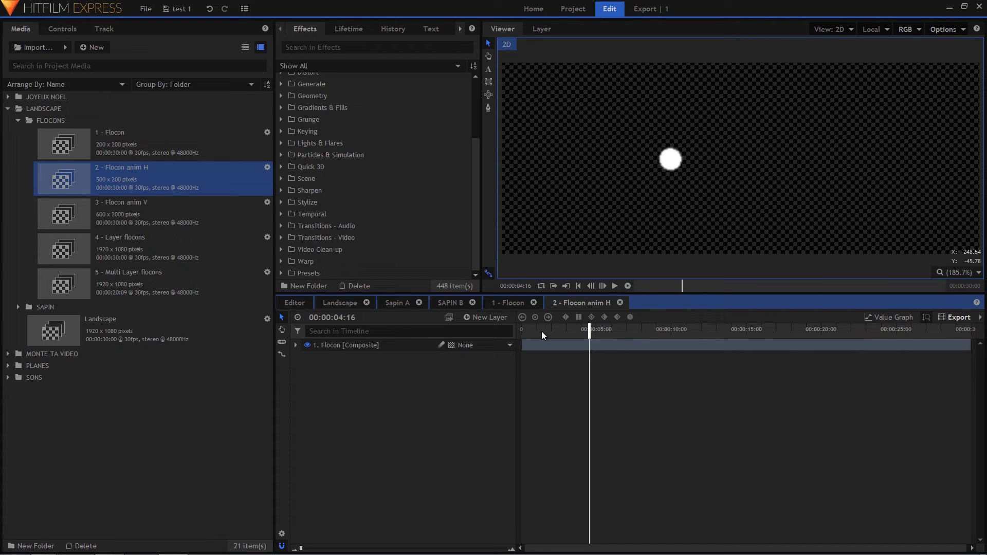
left_click_drag(542, 333, 508, 338)
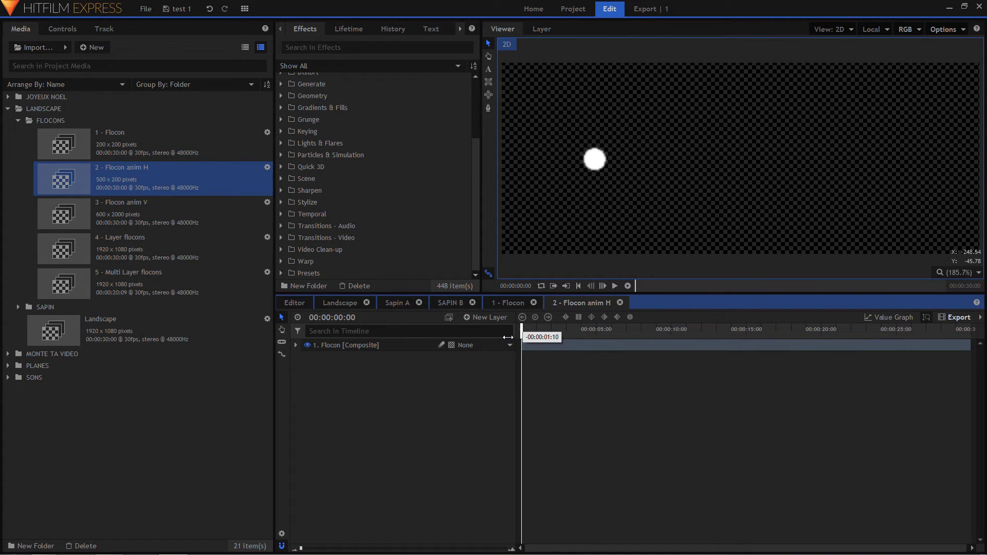
left_click(295, 345)
left_click(307, 381)
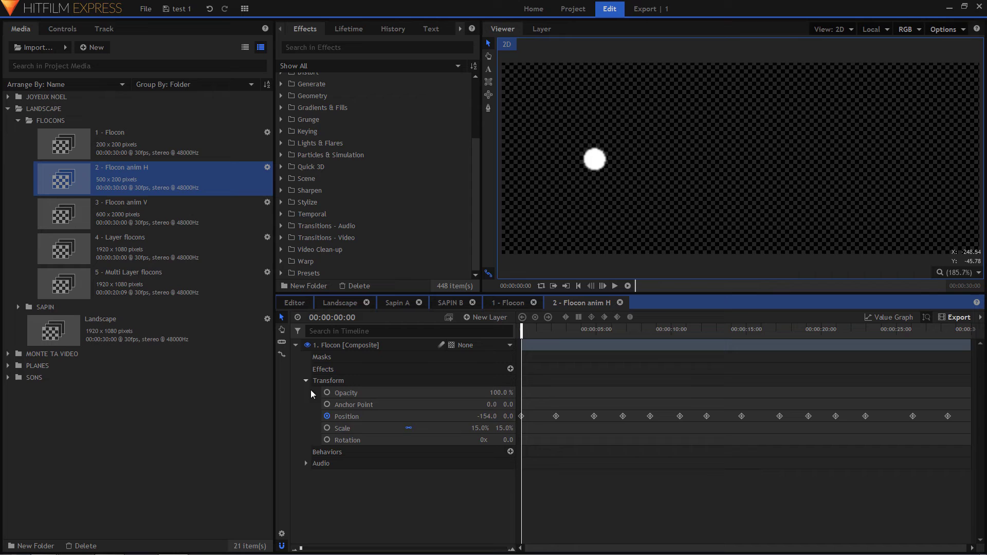
left_click(352, 418)
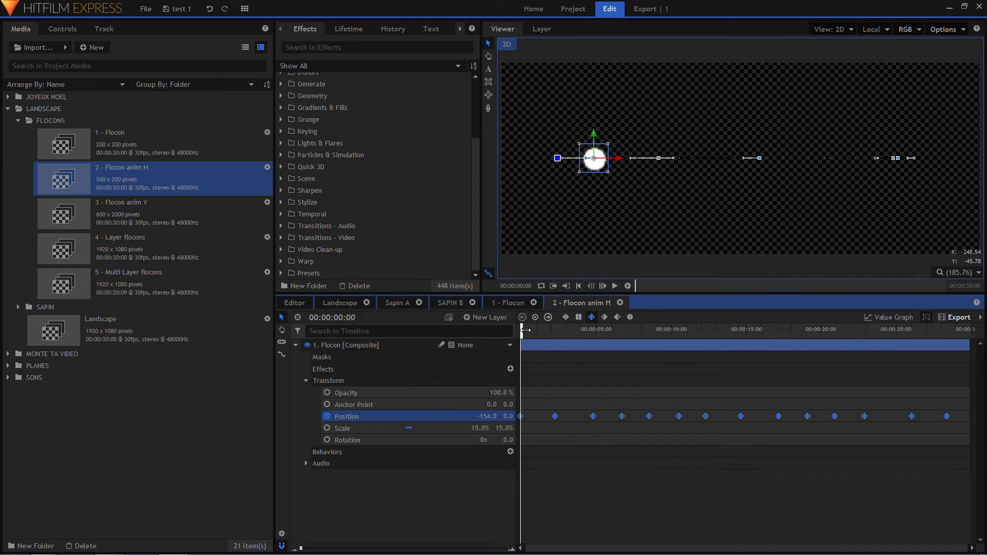
left_click_drag(525, 330, 521, 352)
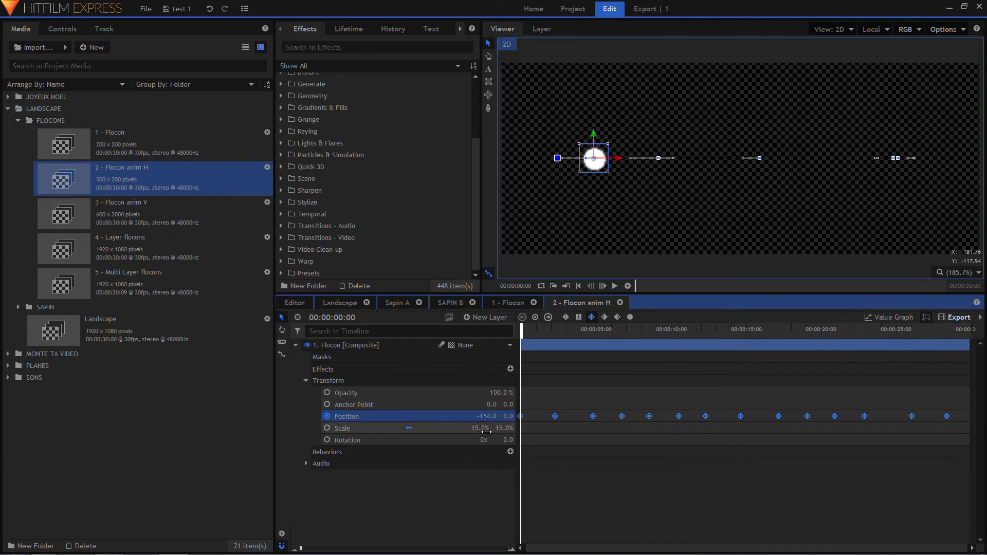
left_click(347, 431)
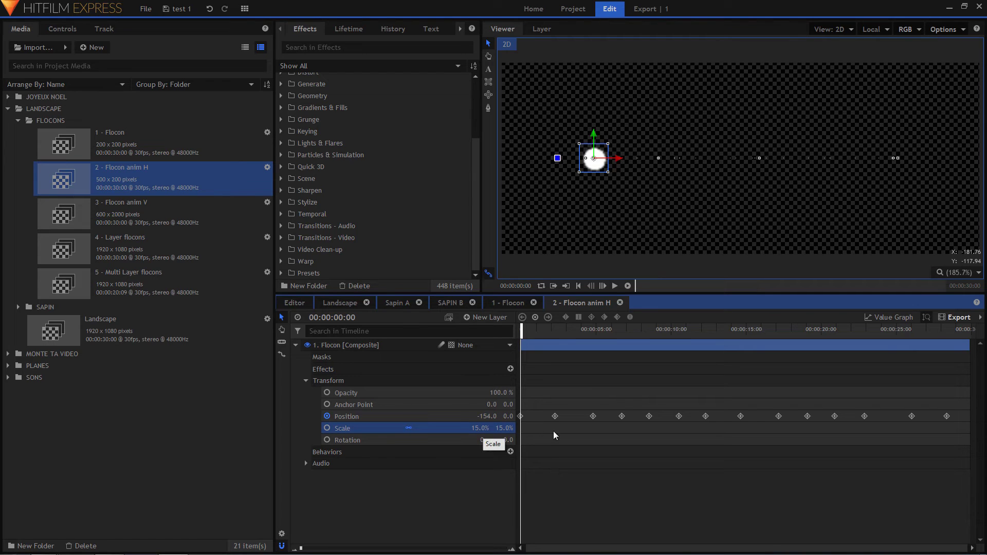
Step: Open the 3 - Flocon anim V composite, show the nested layer's Position keyframes and play the animation from the beginning
left_click(116, 222)
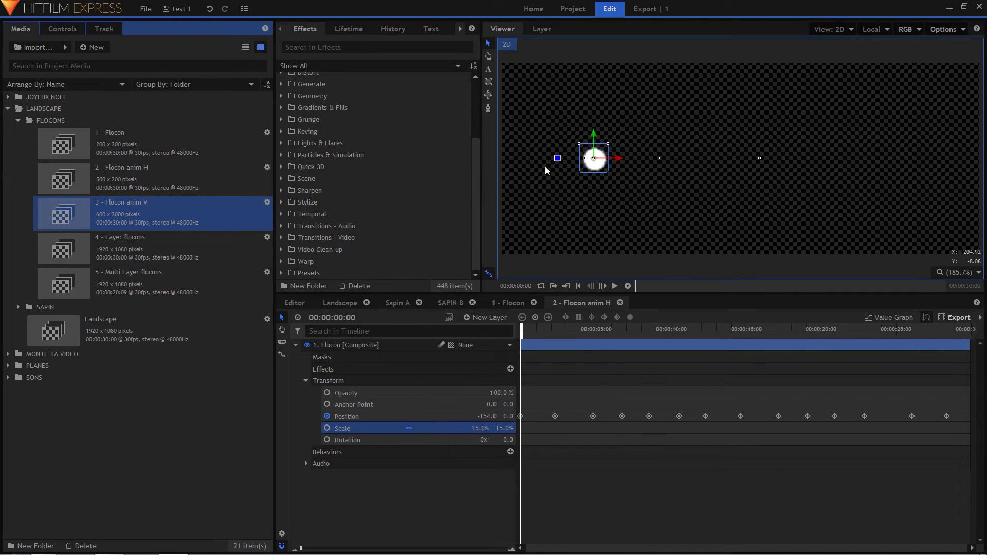
double_click(119, 209)
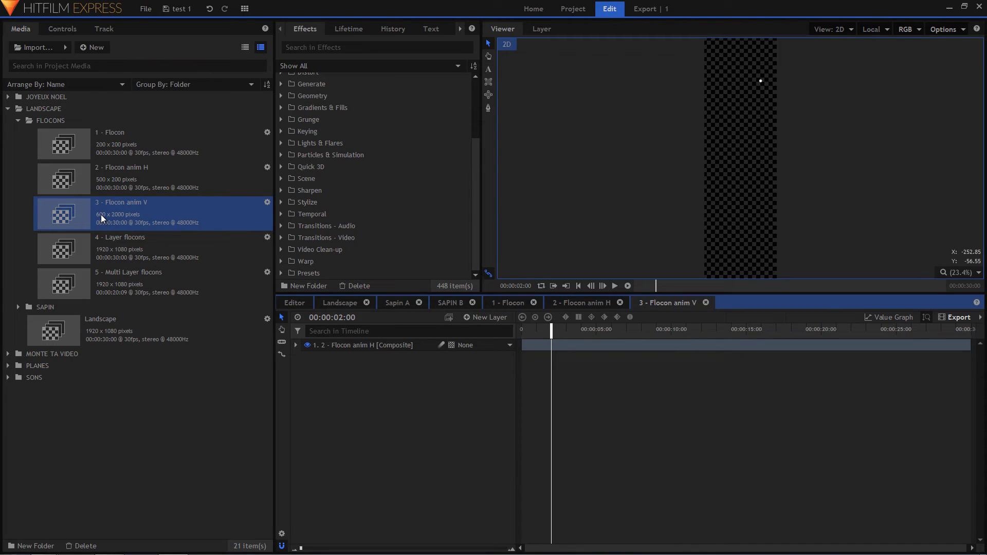
left_click(296, 345)
left_click(307, 381)
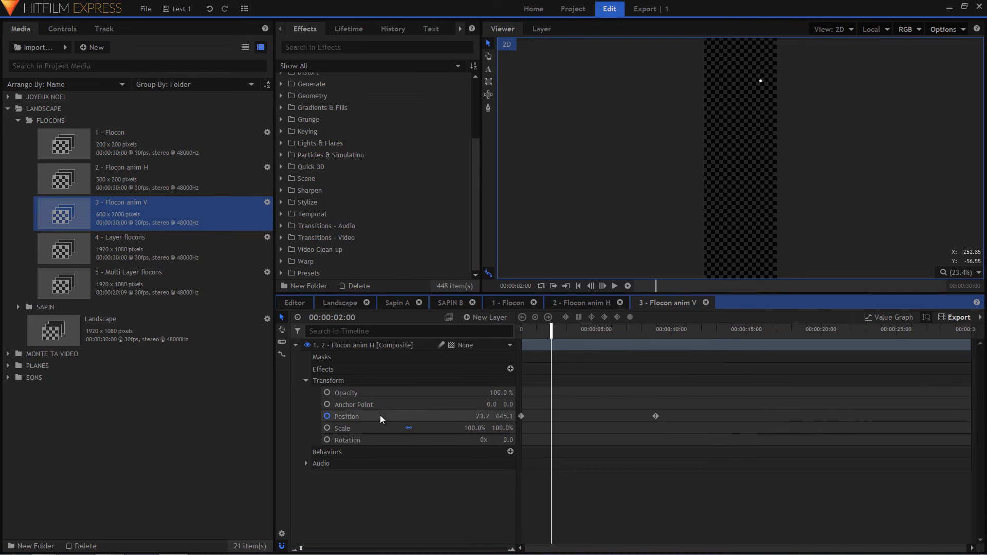
left_click_drag(552, 335, 488, 338)
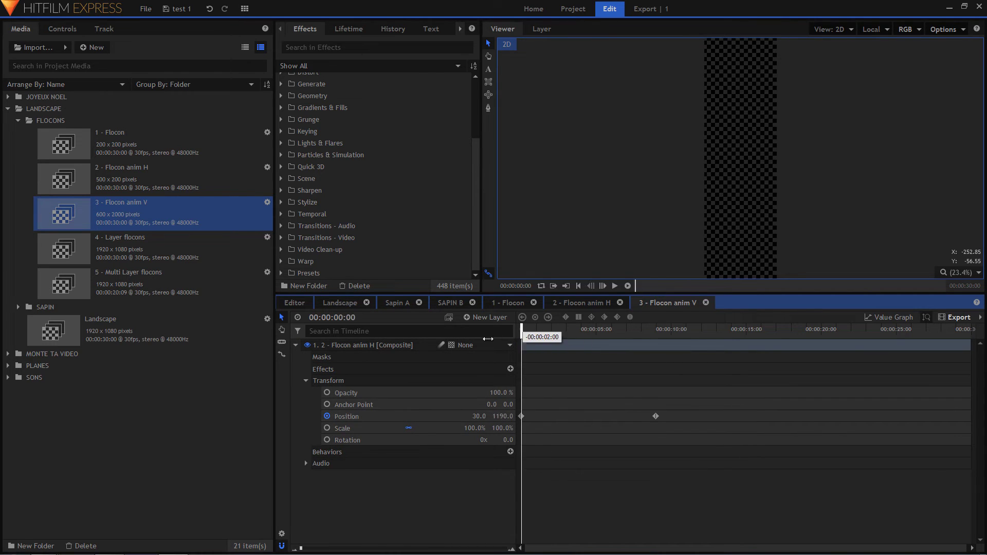
key("space")
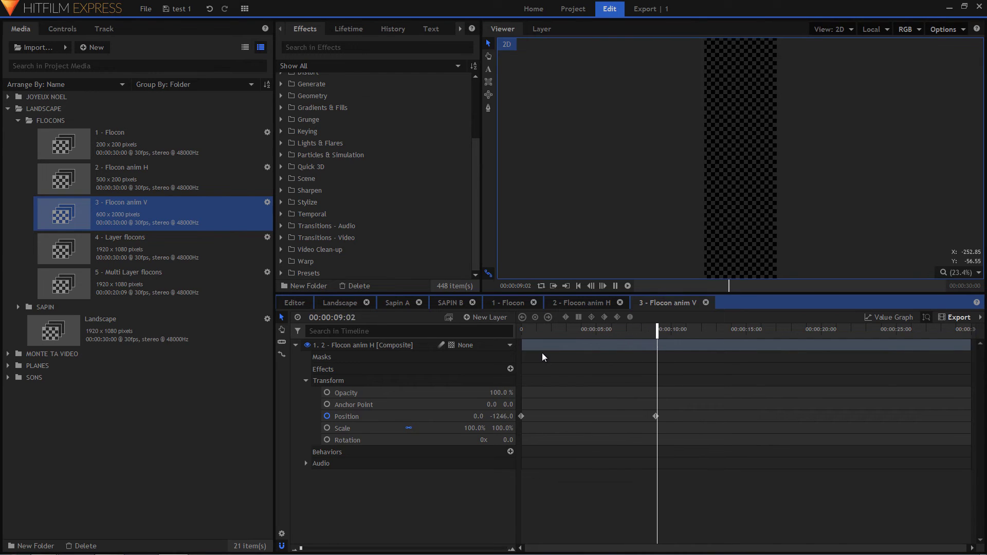
key("space")
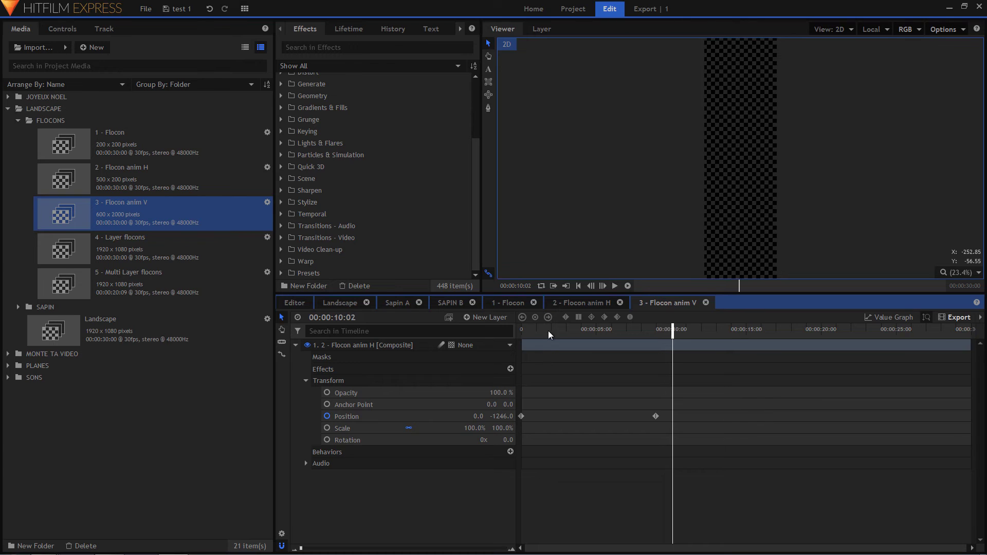
Step: Rewind 3 - Flocon anim V and scrub from the start to about 7 seconds to follow the flake's vertical fall
left_click_drag(548, 332, 436, 338)
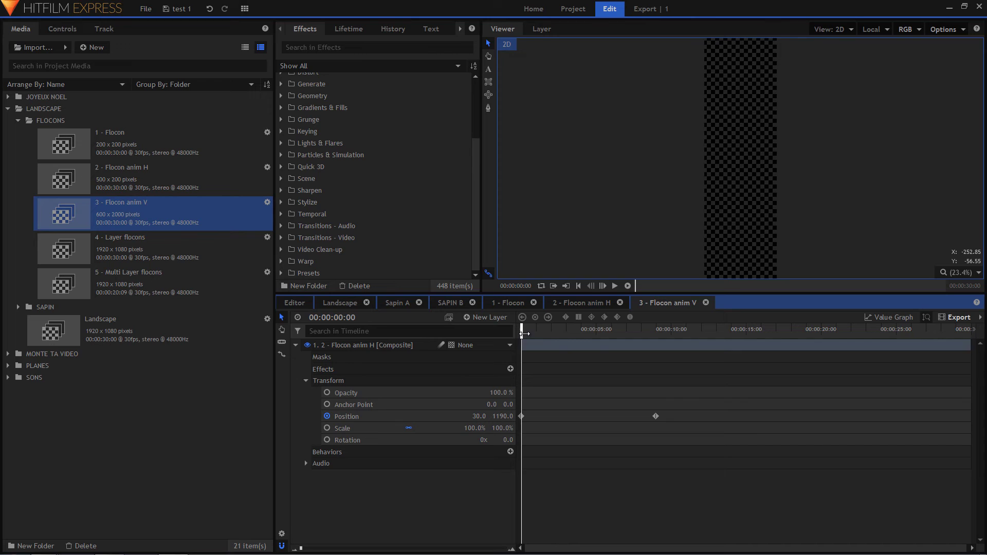
left_click_drag(524, 333, 521, 335)
mouse_move(522, 334)
left_mouse_down()
mouse_move(657, 336)
mouse_move(522, 334)
left_mouse_up()
scroll(785, 195, "down", 1)
left_click_drag(542, 335, 630, 337)
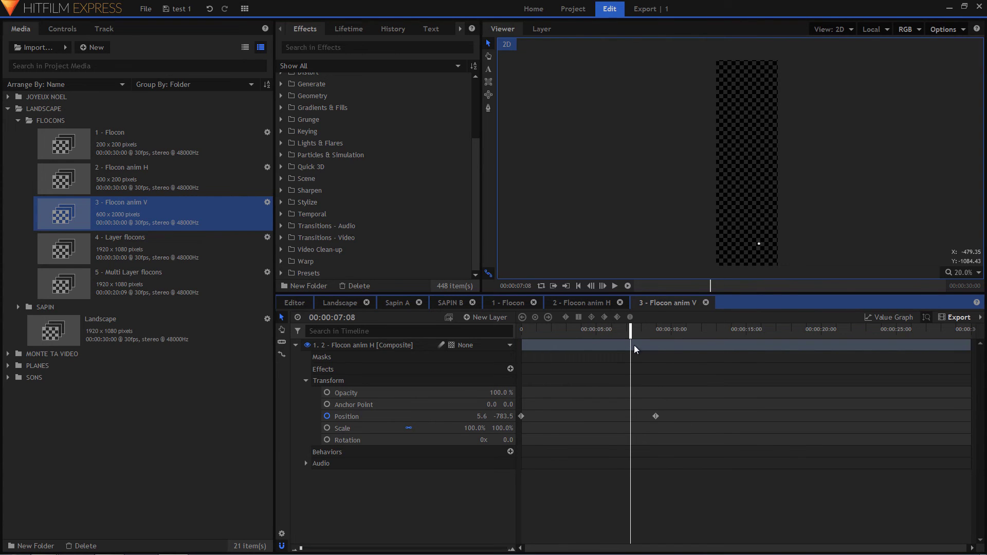
Step: Open the 4 - Layer flocons composite, review its staggered Flocon anim V layers and play the snowfall from the beginning
double_click(131, 246)
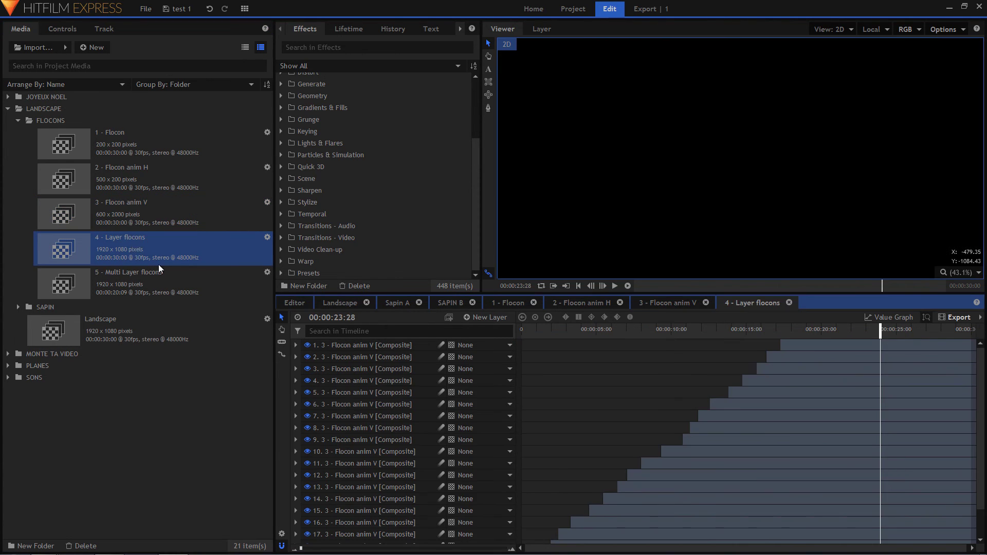
scroll(535, 415, "down", 1)
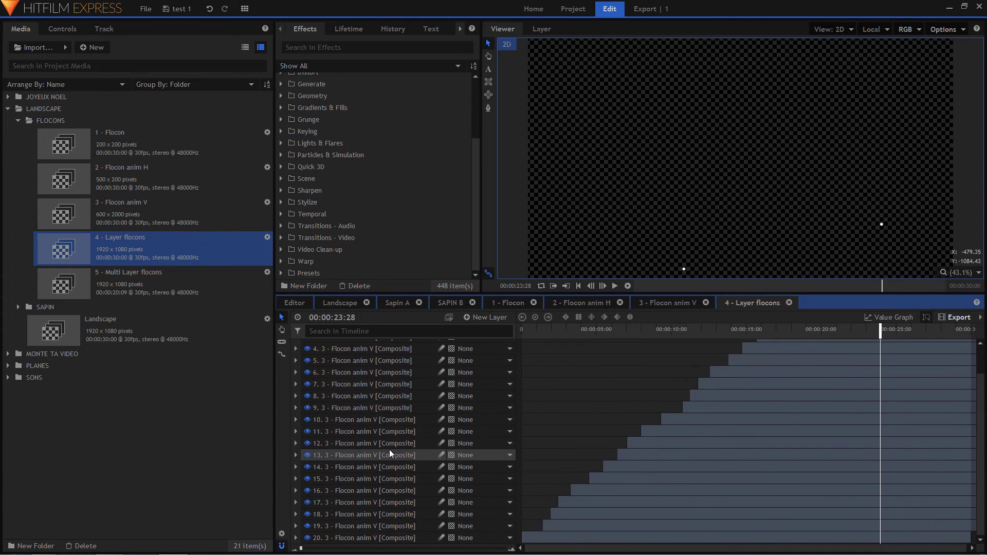
left_click_drag(535, 333, 520, 332)
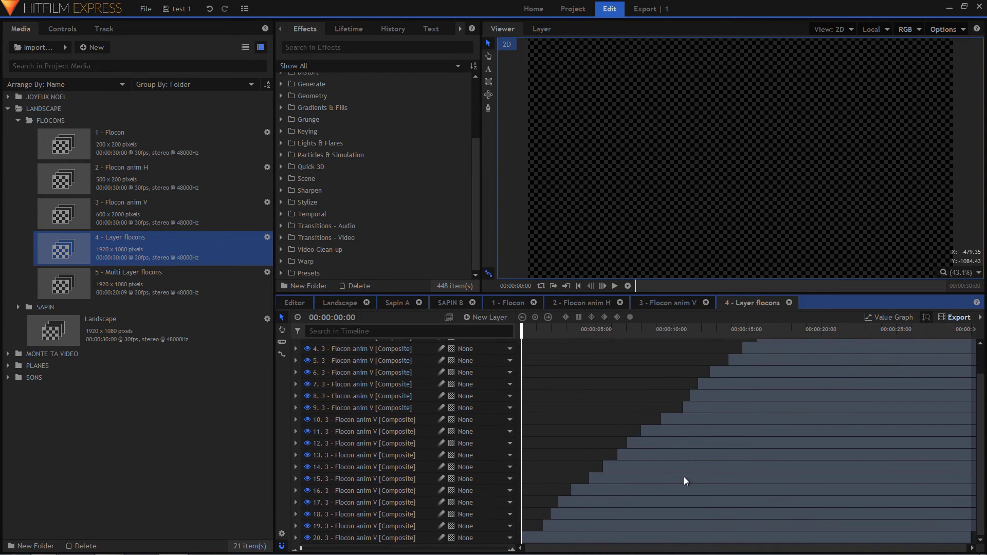
scroll(608, 502, "up", 1)
scroll(612, 486, "down", 1)
key("space")
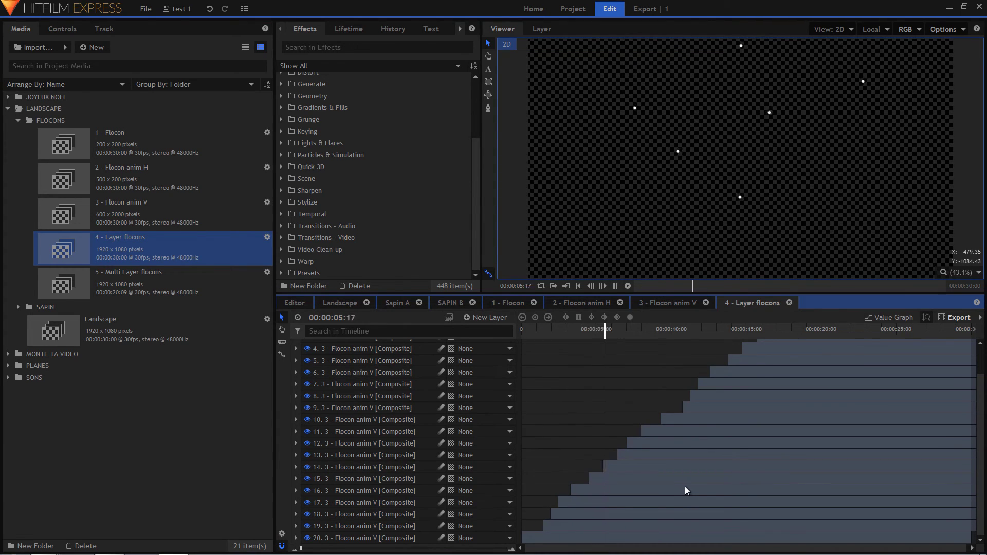
Step: Reveal the Transform properties of layers 20 and 19 in 4 - Layer flocons to compare their Position values
left_click(296, 538)
left_click(306, 514)
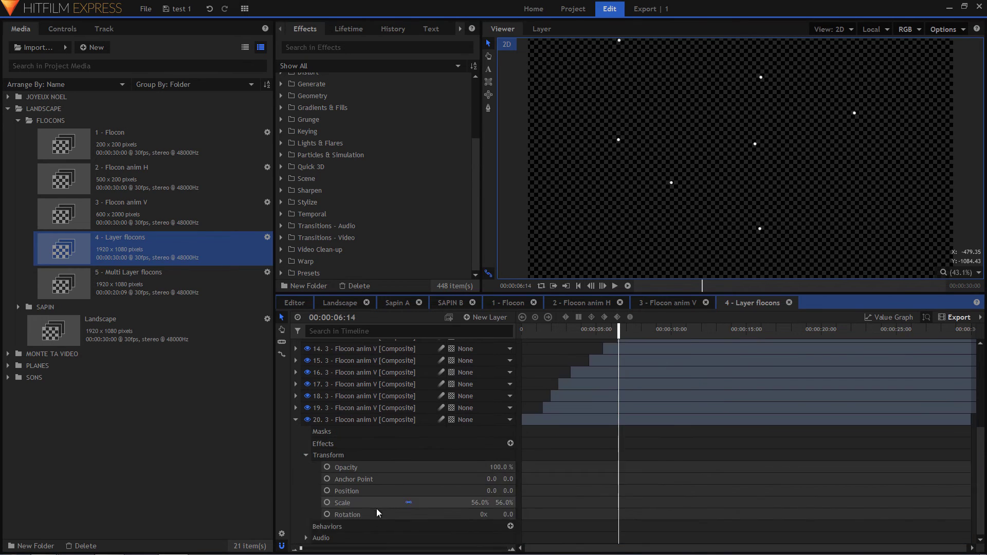
left_click(492, 492)
left_click(296, 409)
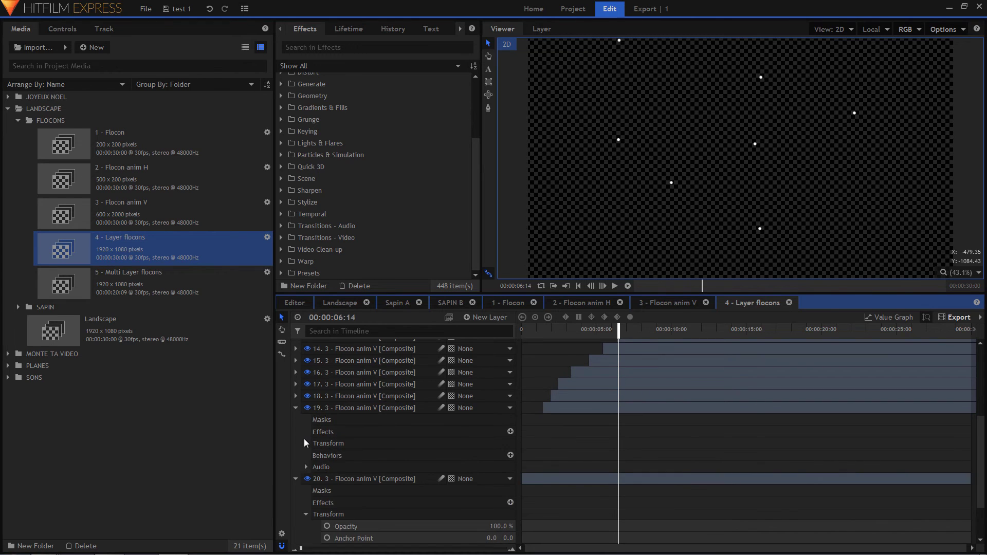
left_click(305, 442)
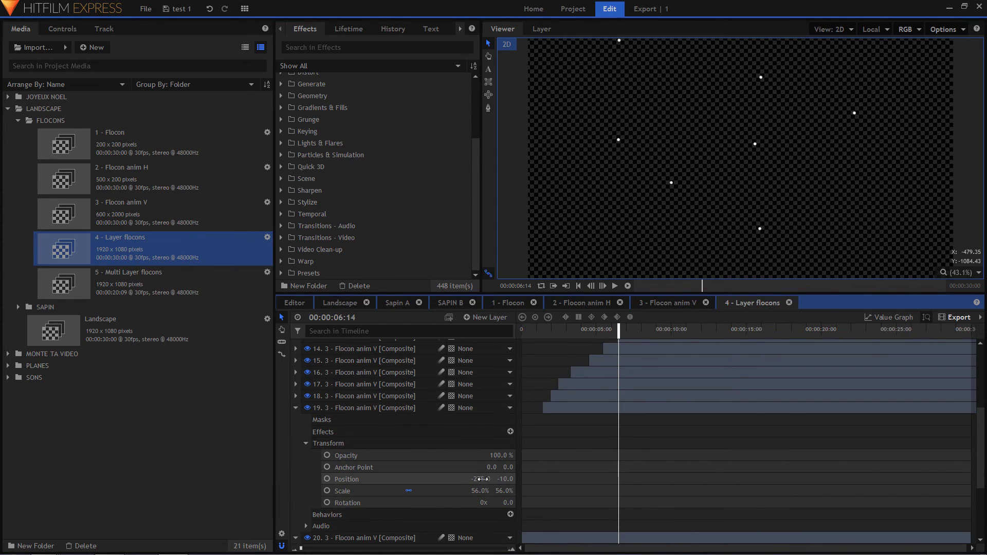
Step: Reveal the Transform properties of layers 17 and 13 to compare their Position offsets, and play the snowfall on to about 19 seconds
left_click(295, 384)
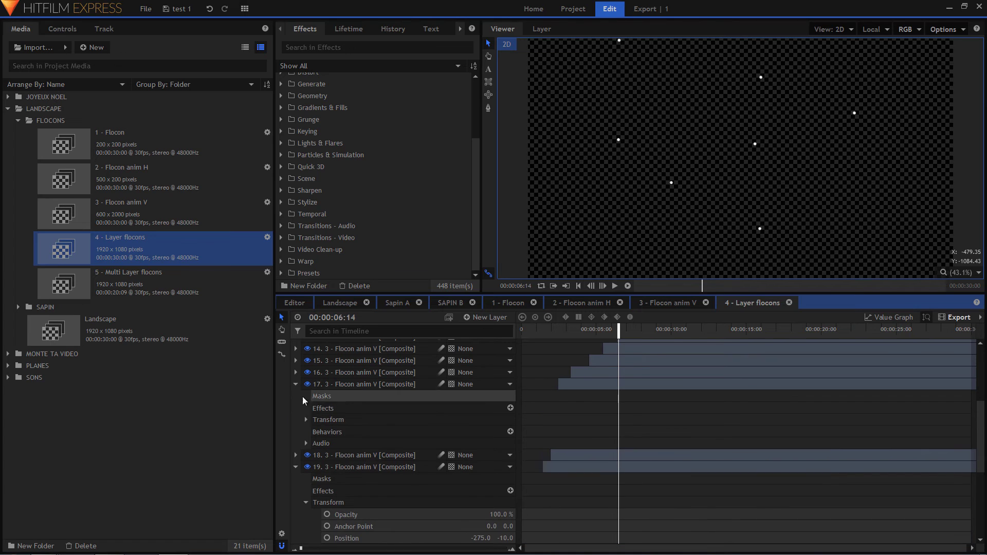
left_click(306, 420)
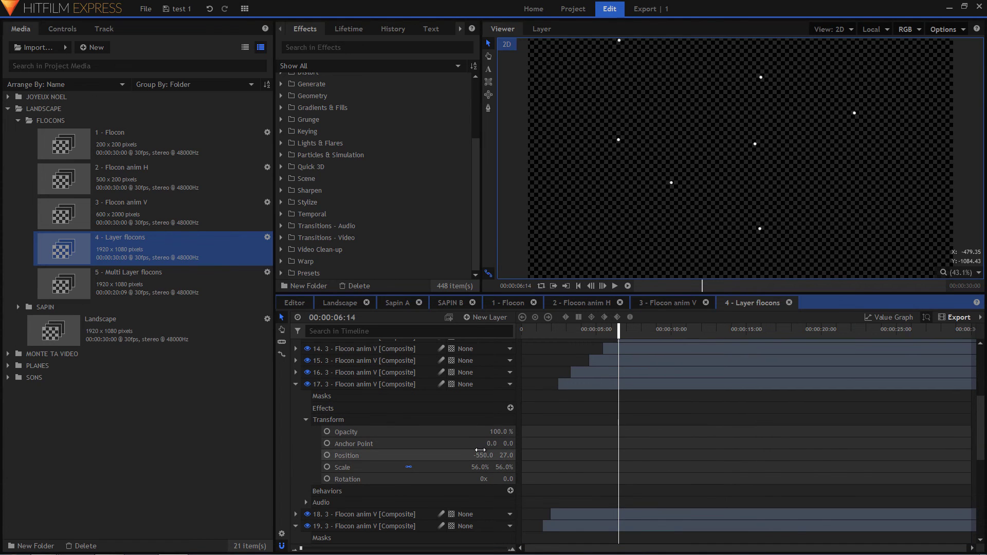
scroll(340, 426, "up", 3)
left_click(297, 439)
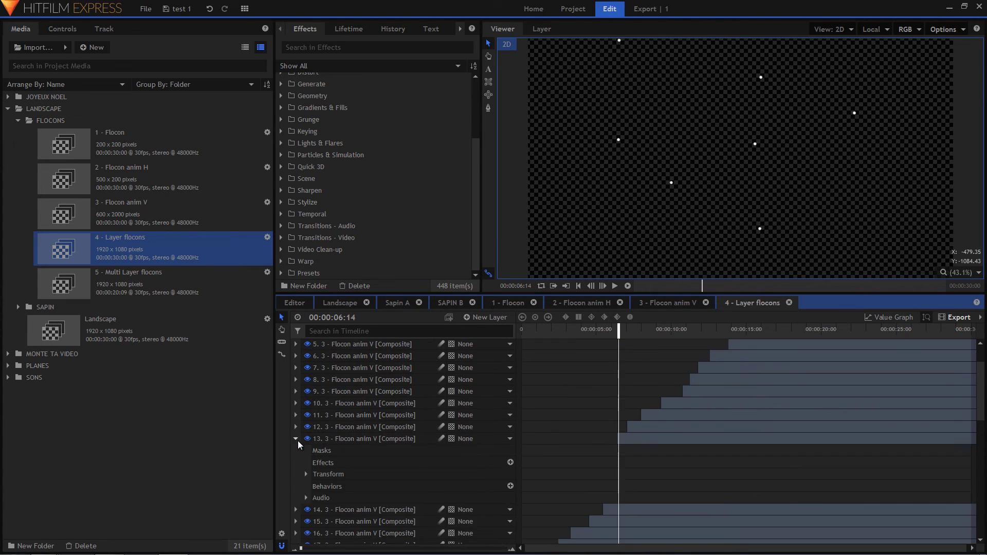
left_click(306, 474)
scroll(425, 486, "down", 2)
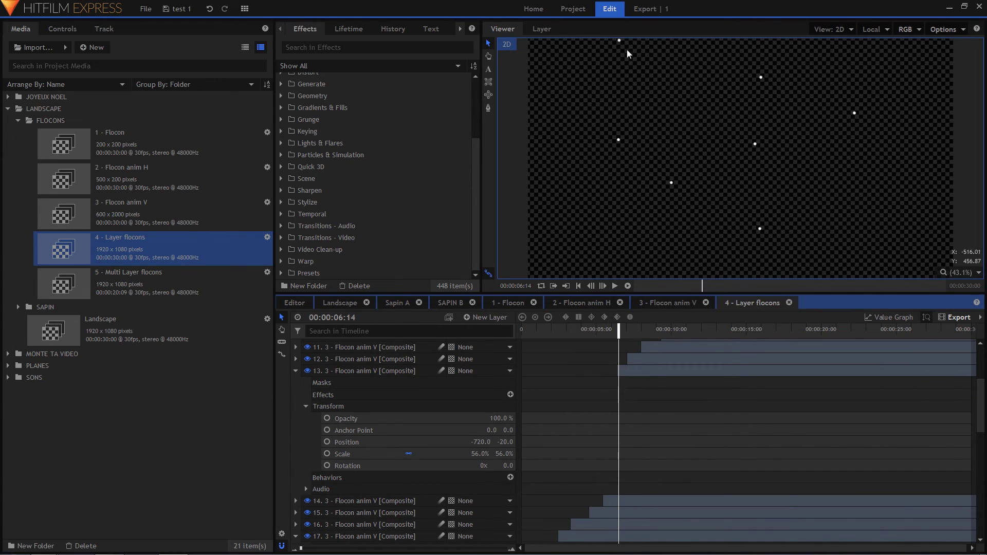
key("space")
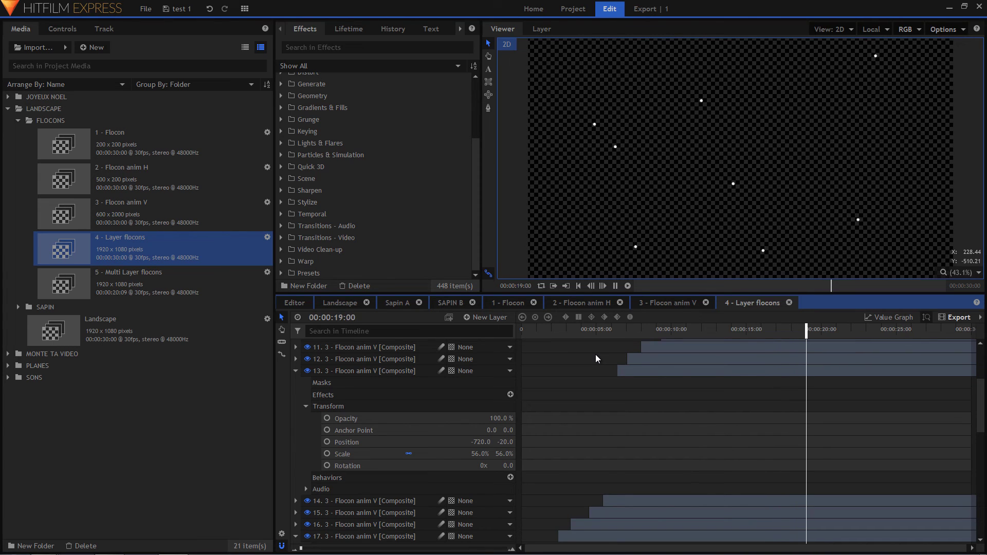
key("space")
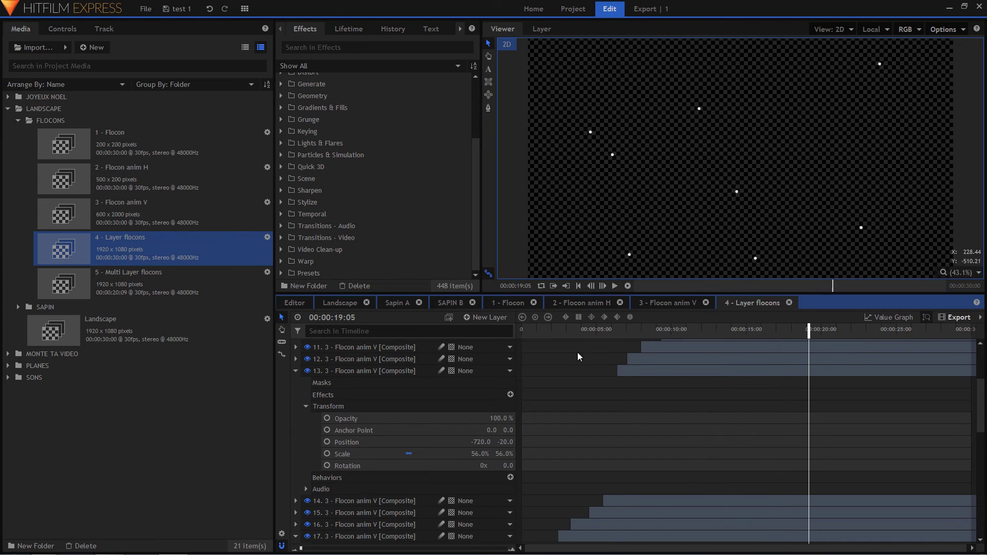
Step: Open the 5 - Multi Layer flocons composite, play its stacked snowfall from the start to about 6 seconds and select the first layer
double_click(126, 282)
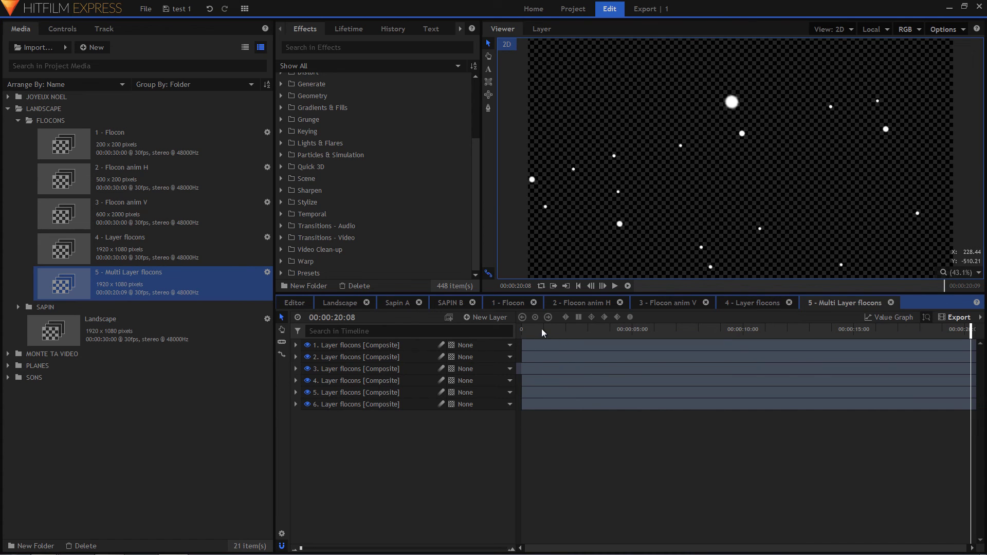
left_click_drag(542, 329, 520, 329)
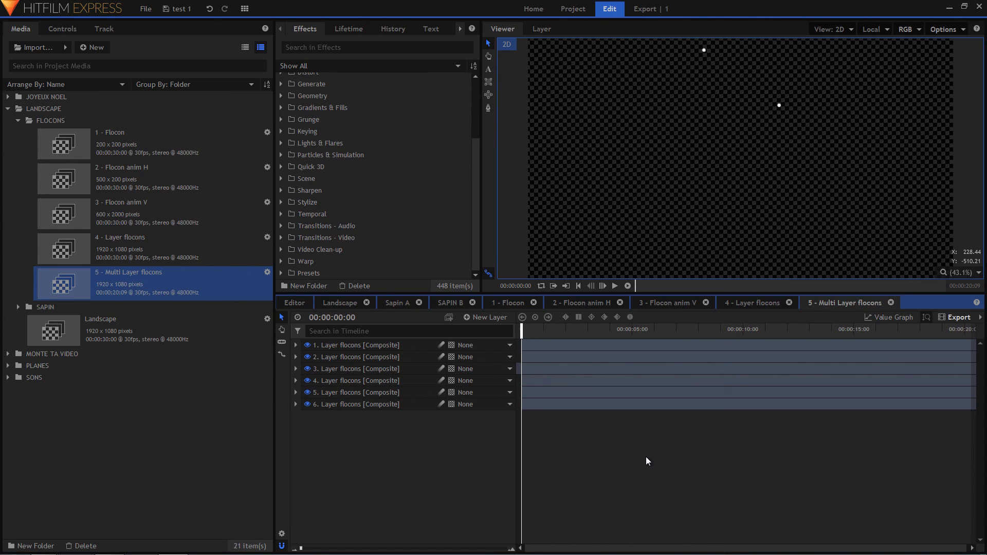
key("space")
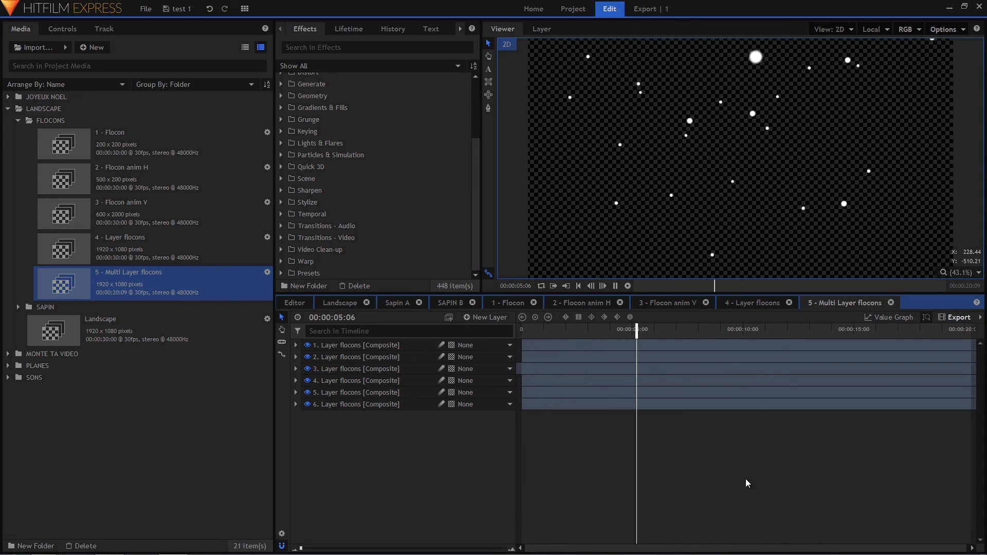
key("space")
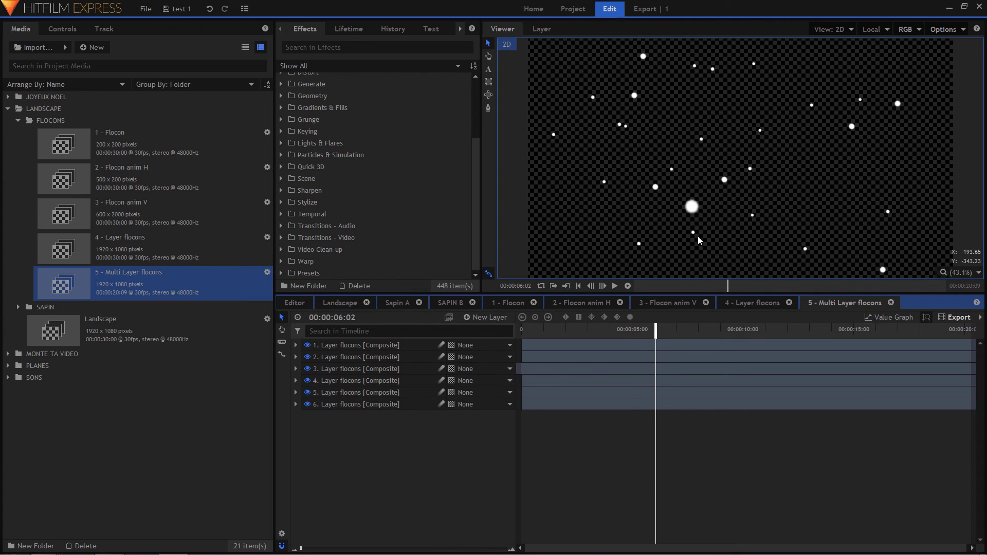
left_click(755, 215)
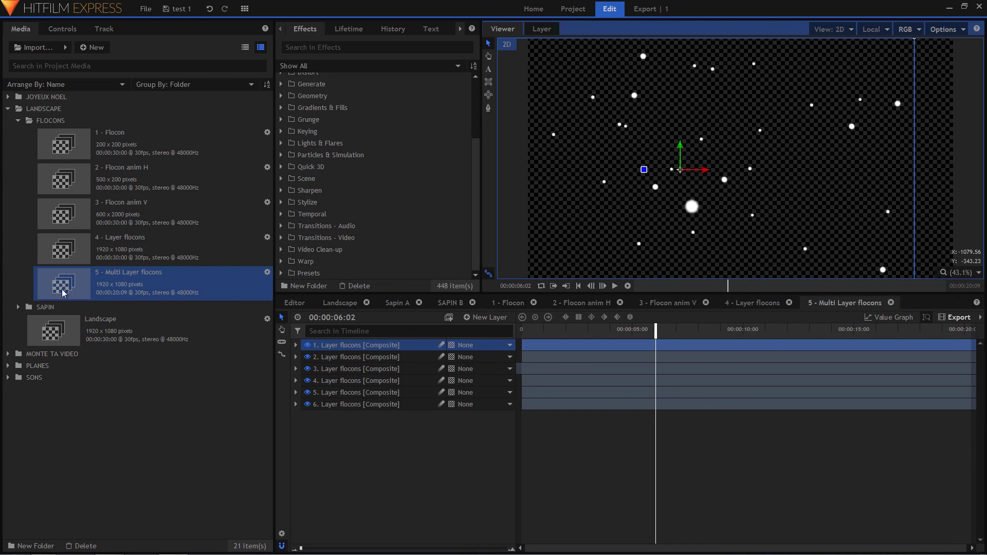
Step: Make the Multi Layer flocons layer visible in the Landscape composite and play the scene from the start to about 5 seconds
left_click(337, 302)
left_click(359, 358)
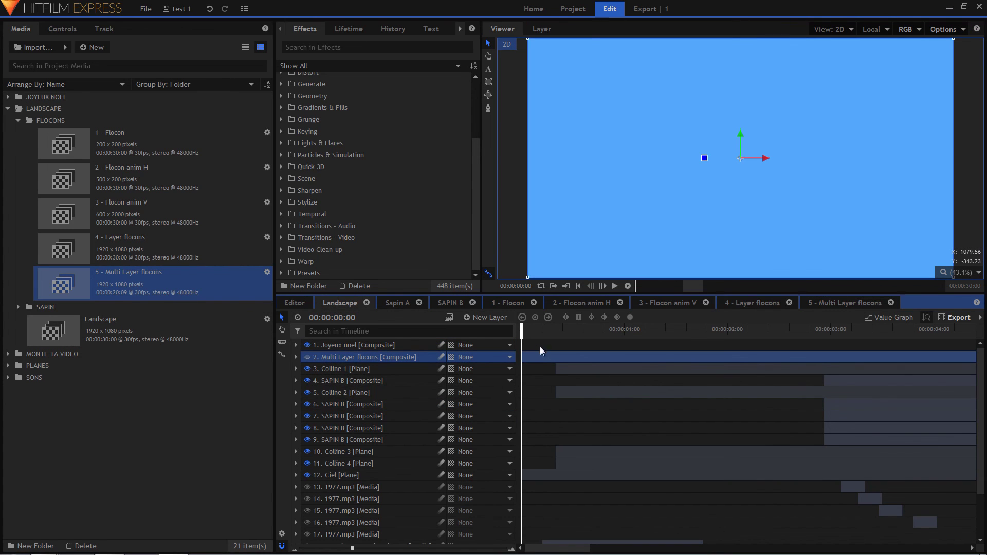
left_click_drag(522, 332, 529, 332)
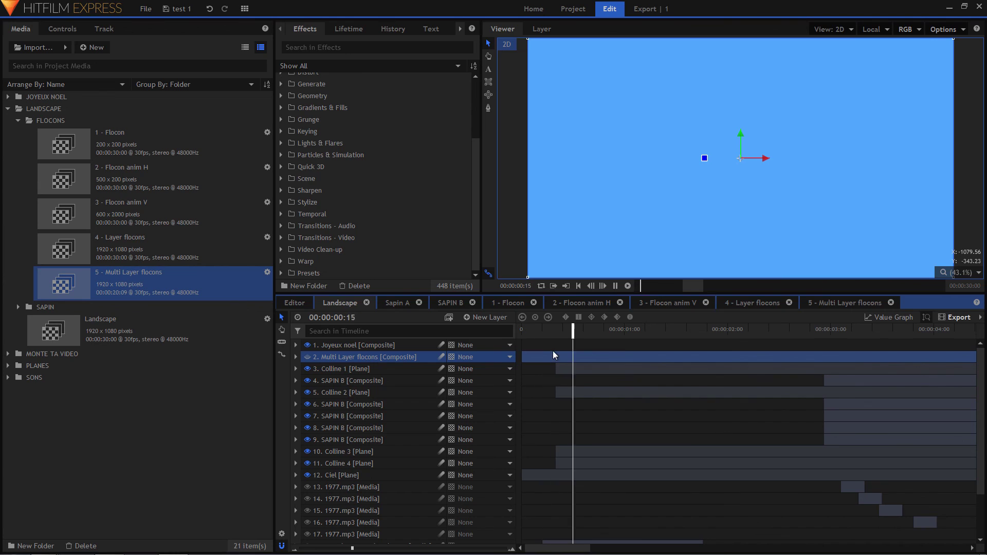
left_click(307, 358)
left_click_drag(536, 333, 413, 337)
key("space")
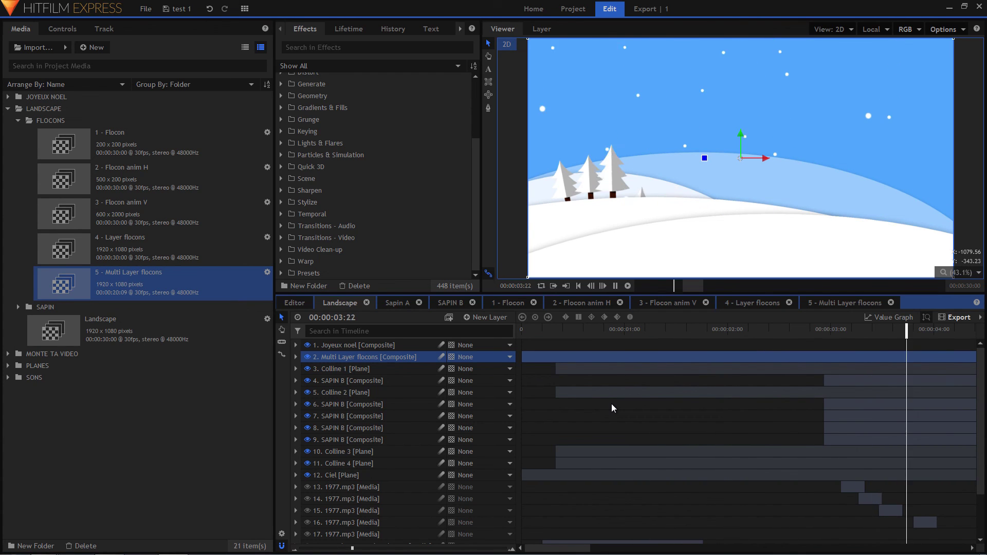
key("space")
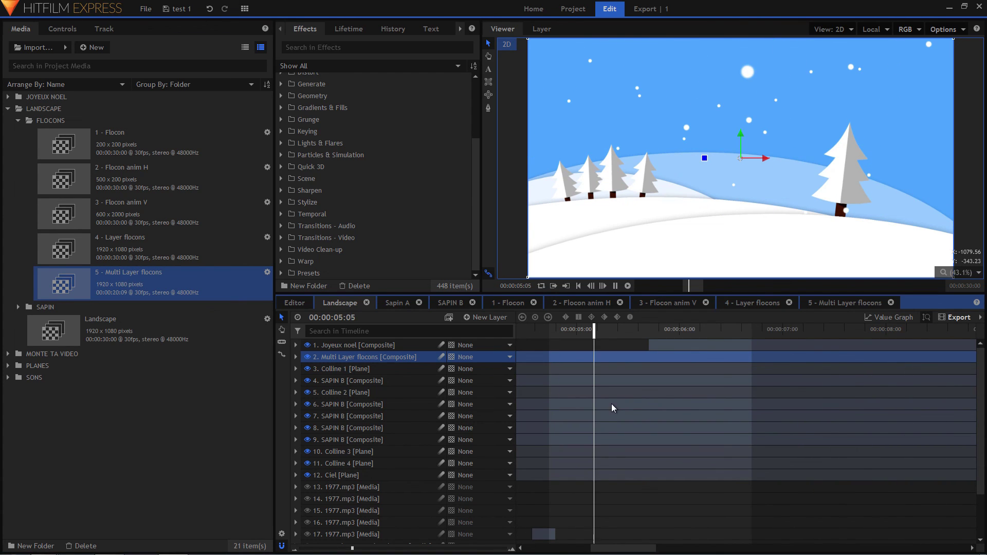